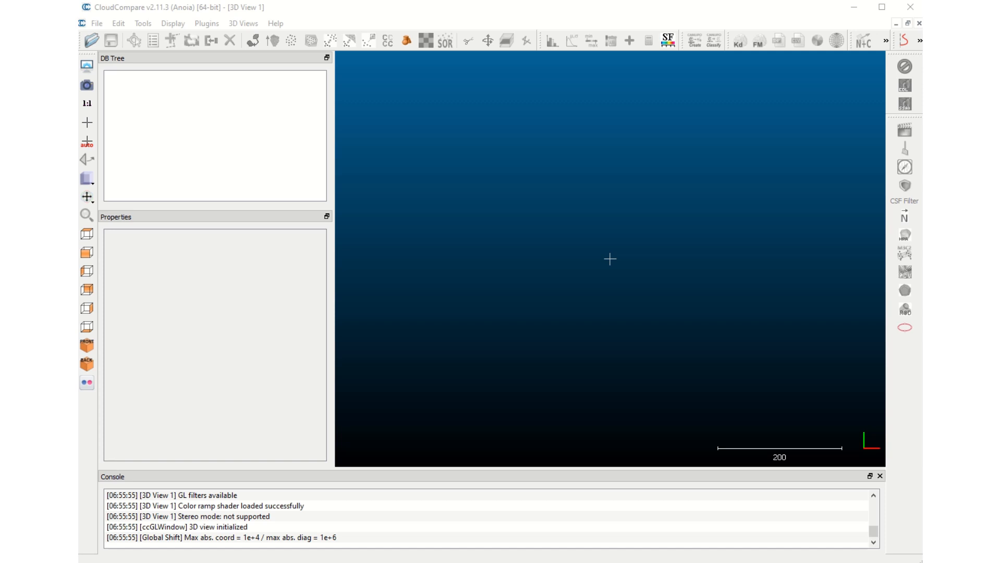
Load 400 AGL Davis Phantom_group1_densified_point_cloud.las with the default fields and accept the suggested global shift of -6652000, -1964000, 0 for all
left_click_drag(155, 197, 624, 242)
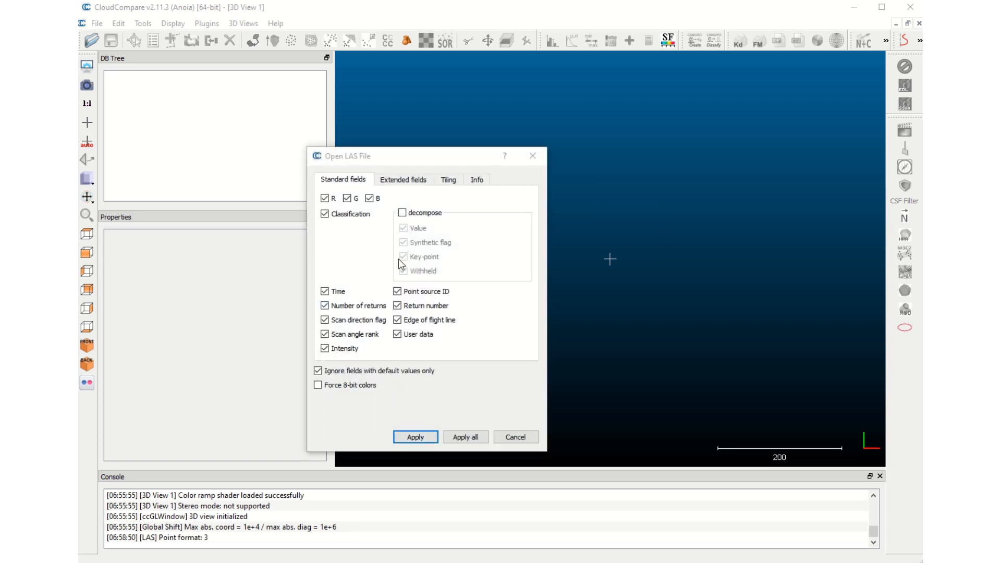
left_click(476, 437)
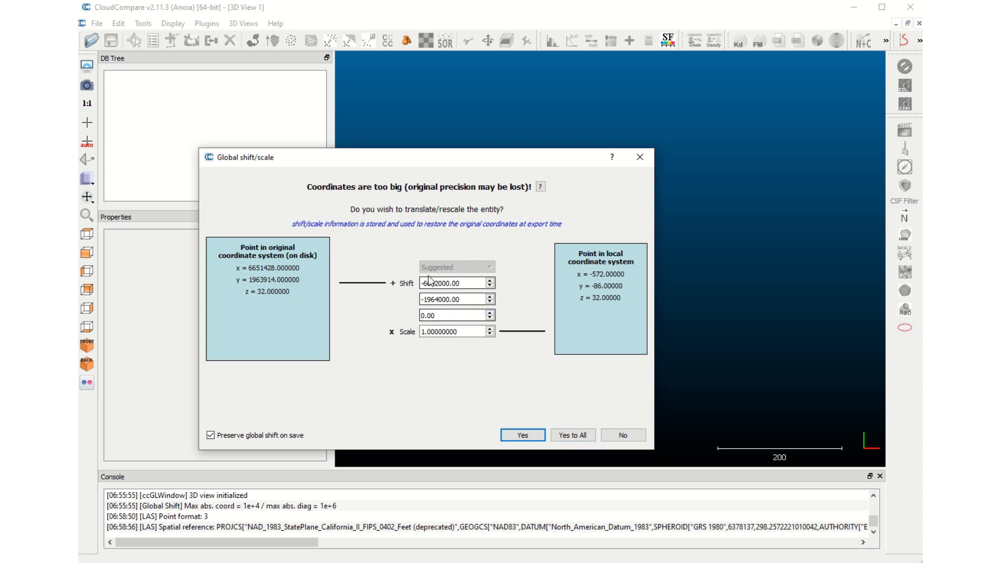
left_click(575, 434)
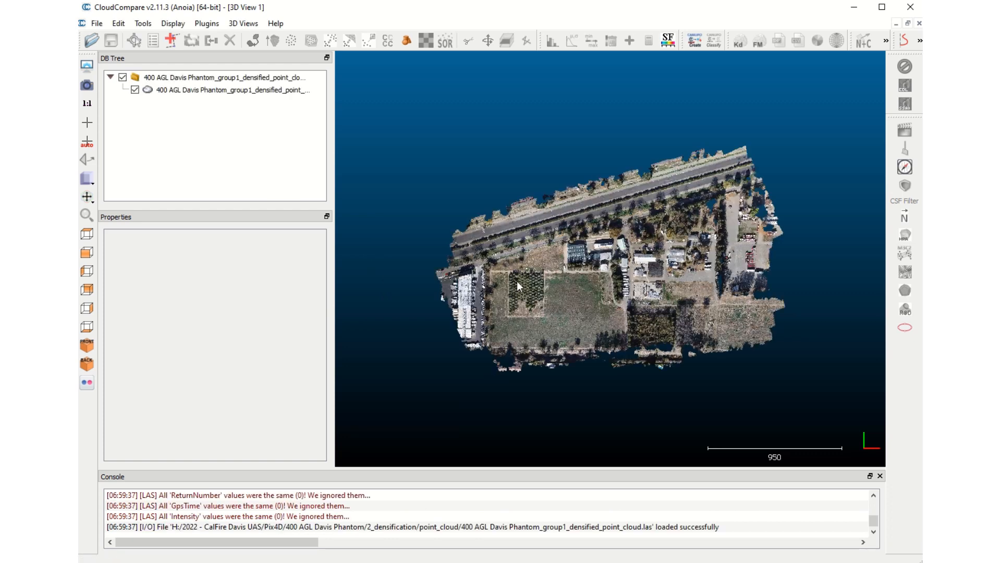
Segment the densified point cloud with a four-corner polygon around the log pile beside the dirt track, keeping the points inside as a separate cloud
left_click(191, 92)
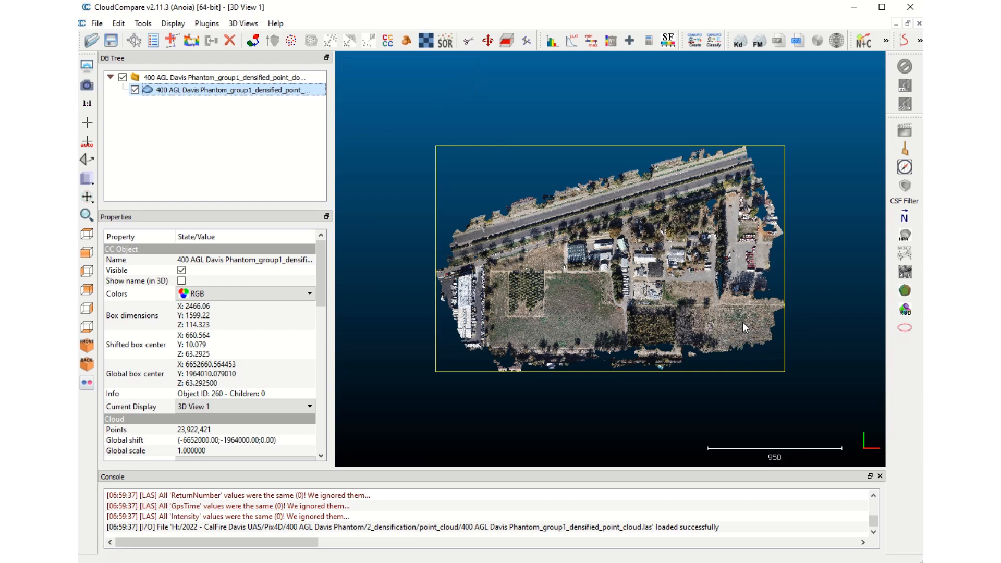
scroll(752, 349, "up", 2)
scroll(755, 349, "down", 1)
right_click_drag(755, 349, 642, 321)
scroll(622, 311, "up", 8)
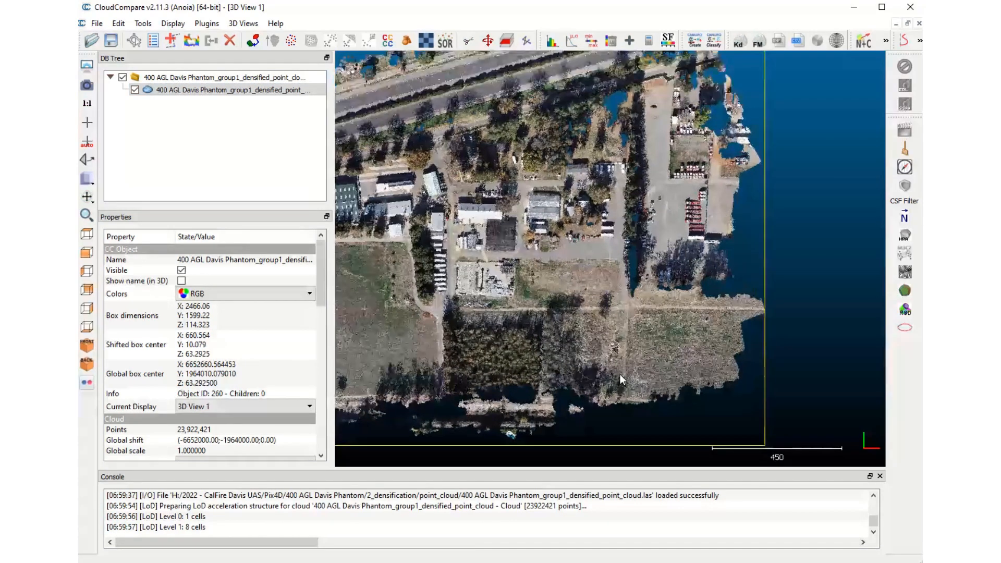
scroll(636, 377, "up", 1)
right_click_drag(637, 377, 639, 263)
scroll(639, 263, "up", 2)
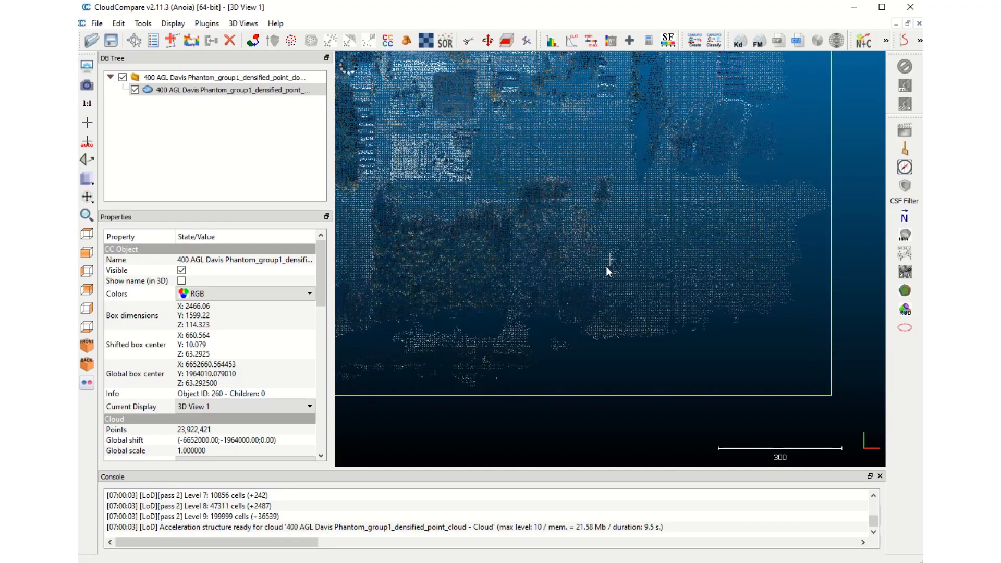
scroll(618, 271, "up", 4)
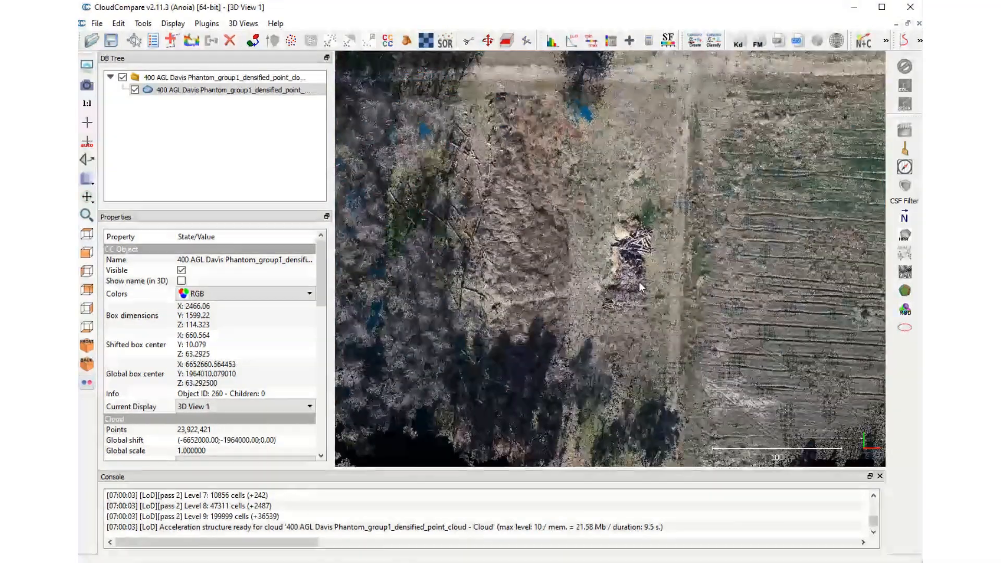
scroll(648, 315, "up", 1)
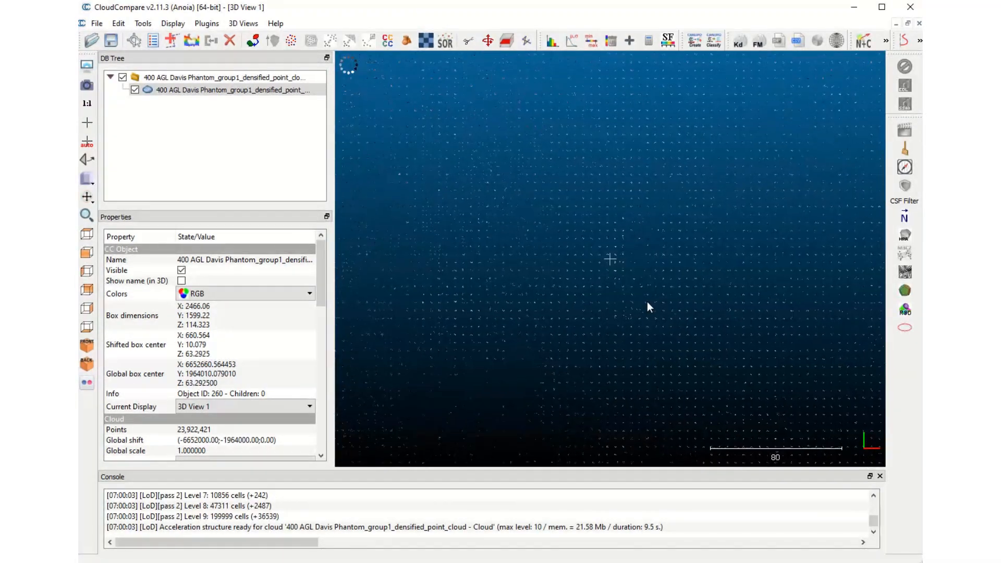
right_click_drag(644, 294, 642, 273)
scroll(643, 219, "down", 1)
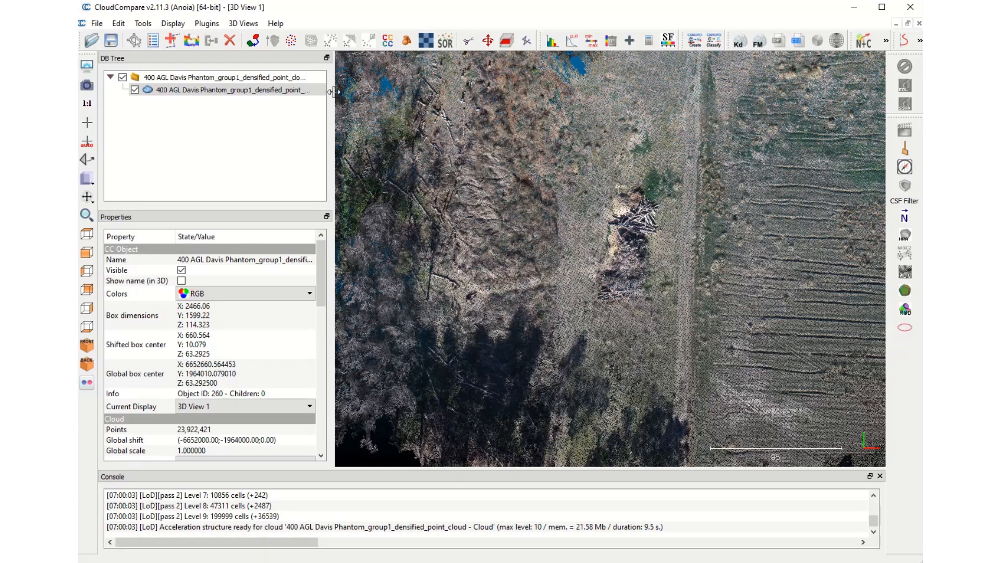
left_click(469, 42)
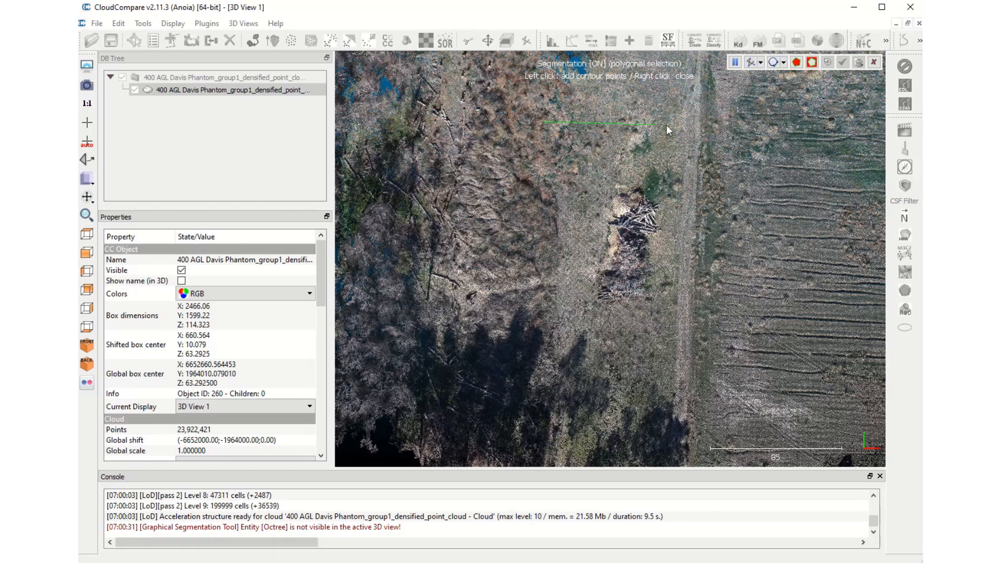
left_click(722, 126)
left_click(721, 348)
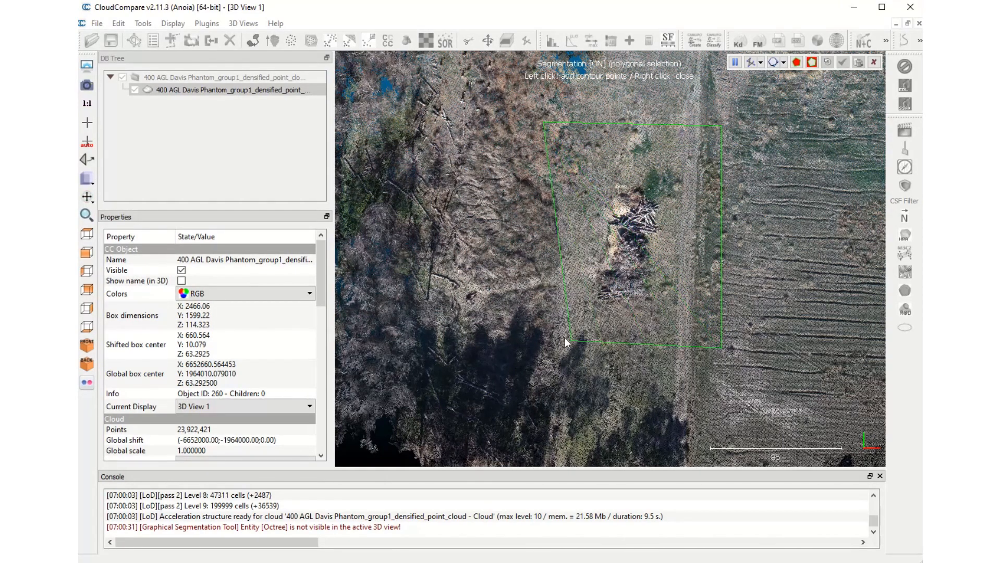
left_click(535, 342)
right_click(538, 288)
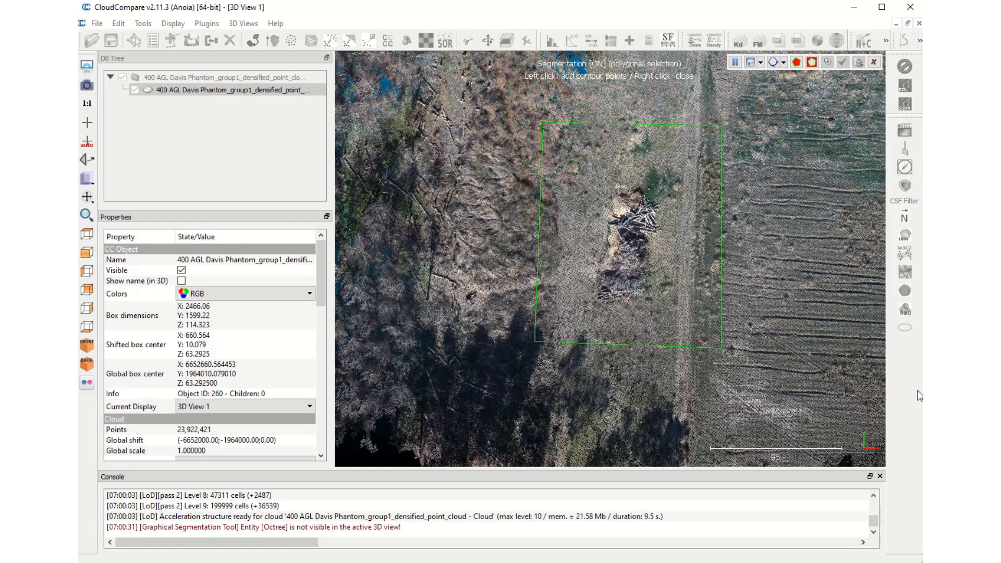
left_click(795, 63)
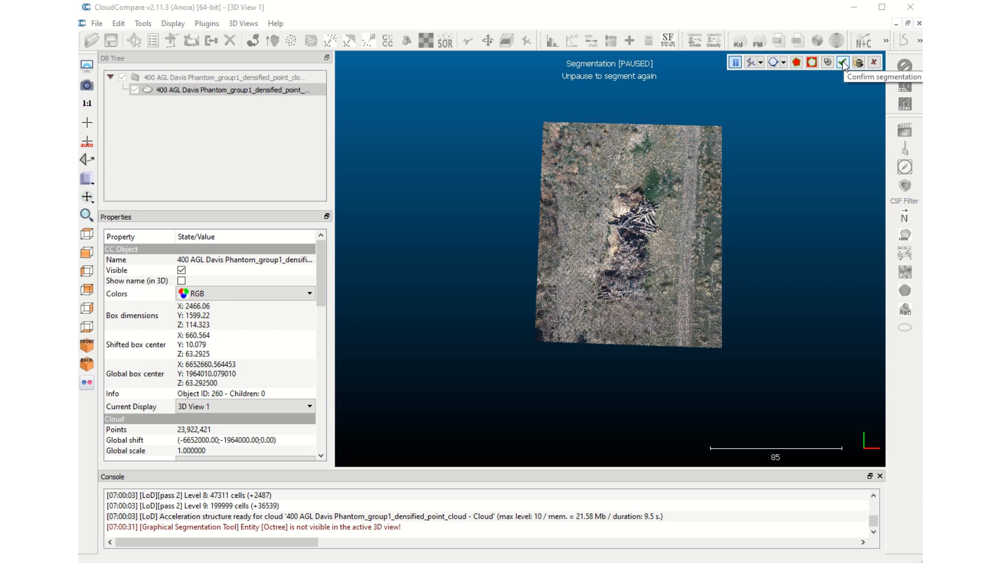
left_click(843, 63)
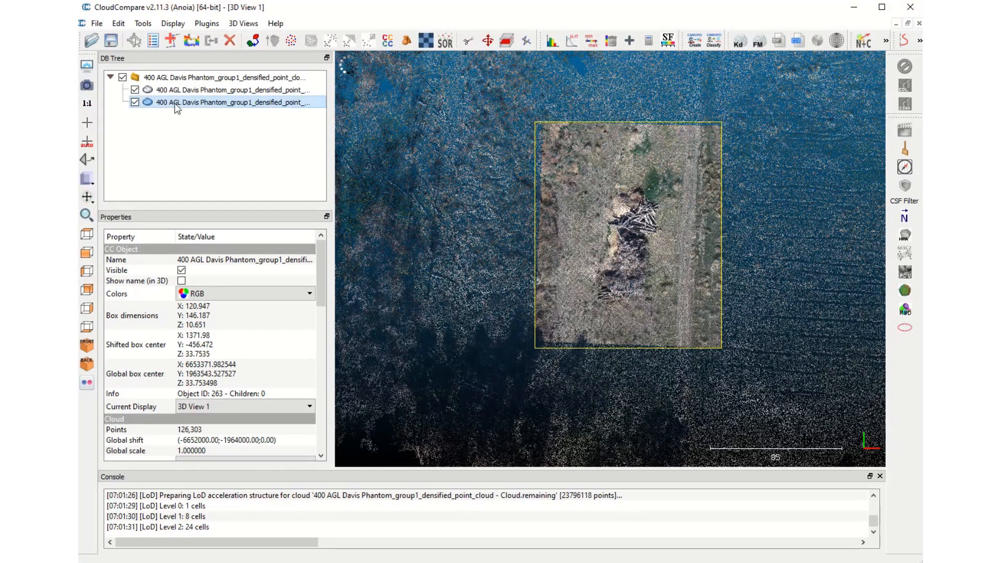
Check the log pile cloud and the remaining cloud separately, then show only the log pile cloud
left_click(135, 90)
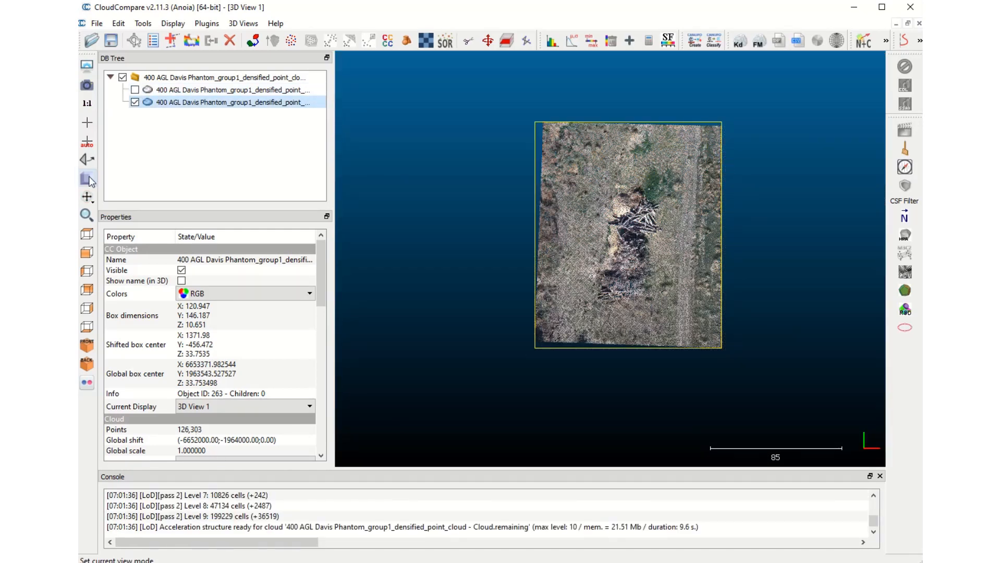
left_click(134, 102)
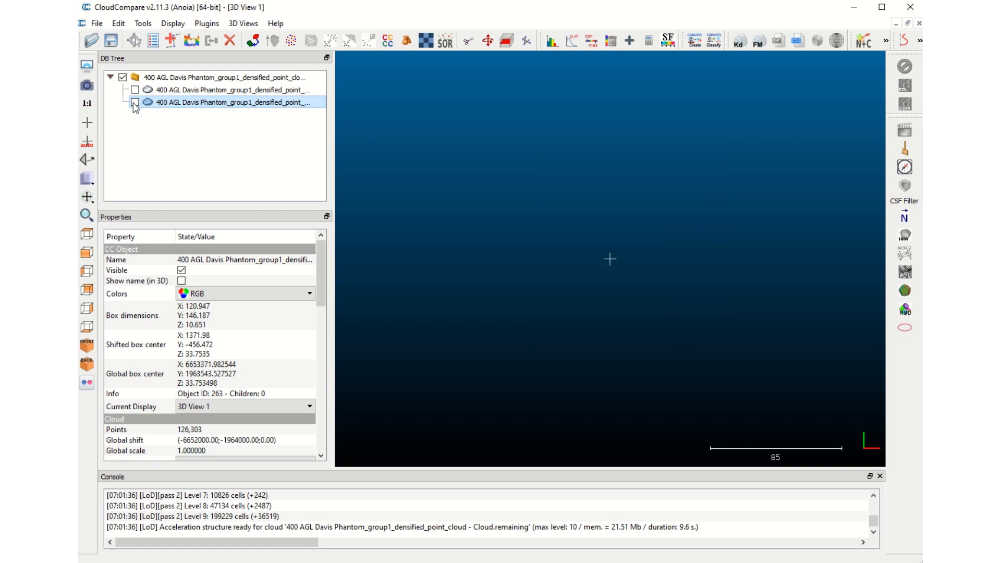
left_click(135, 91)
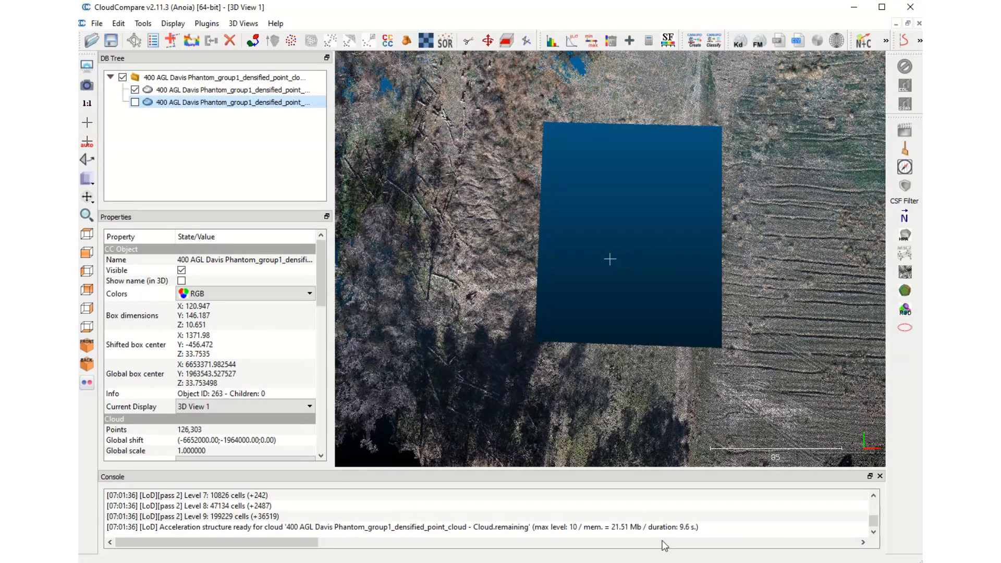
left_click(135, 90)
left_click(135, 102)
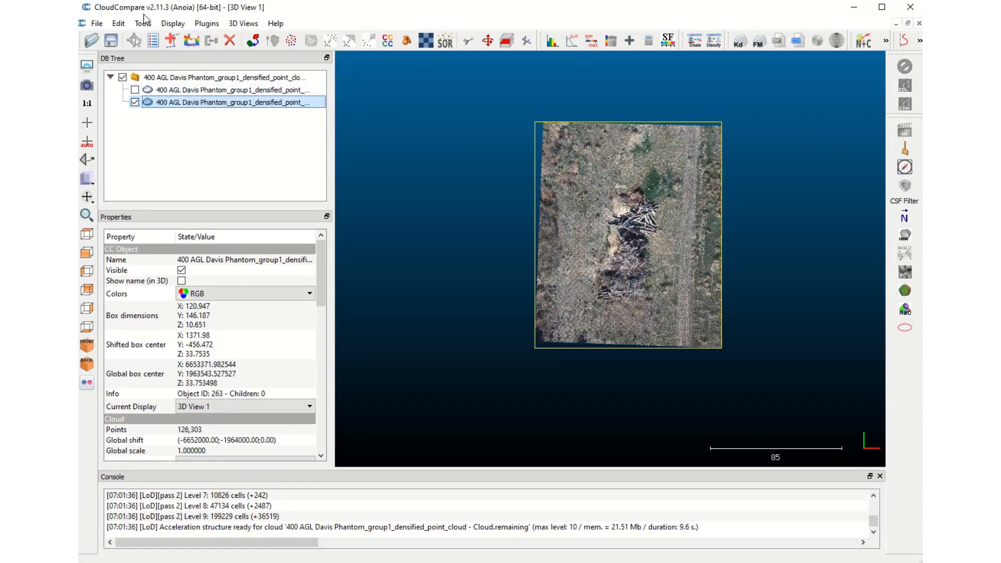
Start saving the segmented log pile cloud as a LAS file
left_click(98, 24)
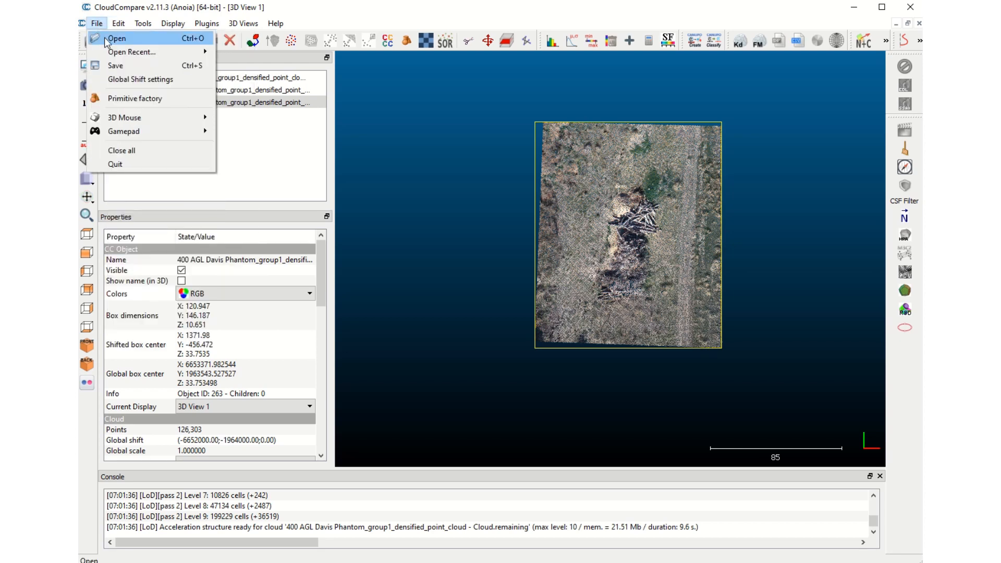
left_click(115, 65)
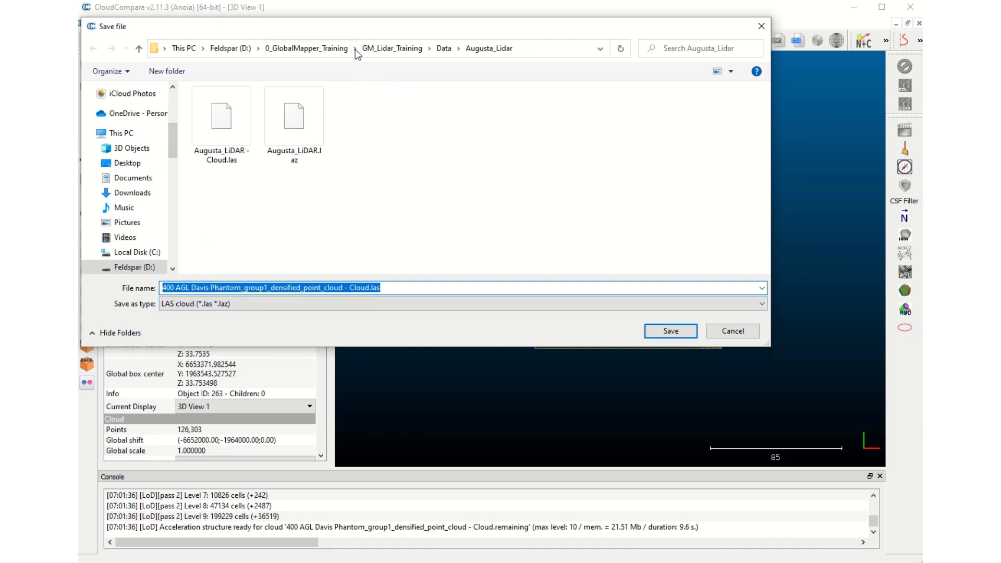
scroll(172, 155, "down", 2)
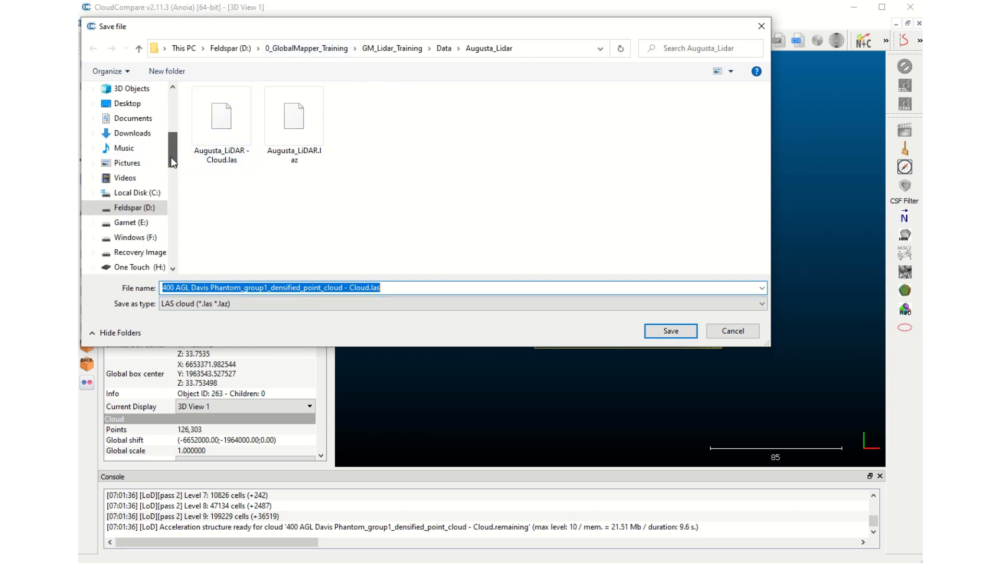
scroll(172, 163, "down", 1)
left_click(128, 179)
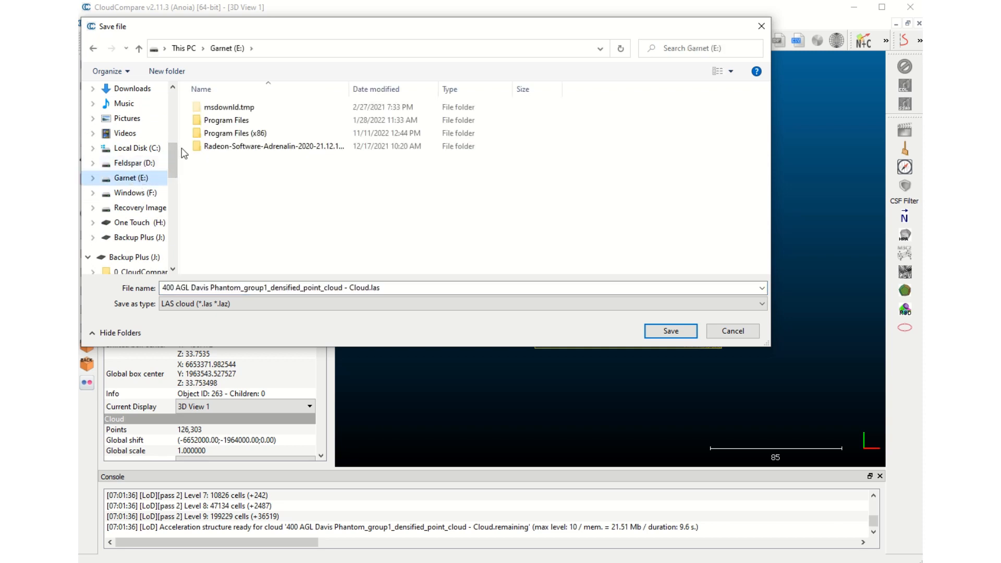
left_click(131, 163)
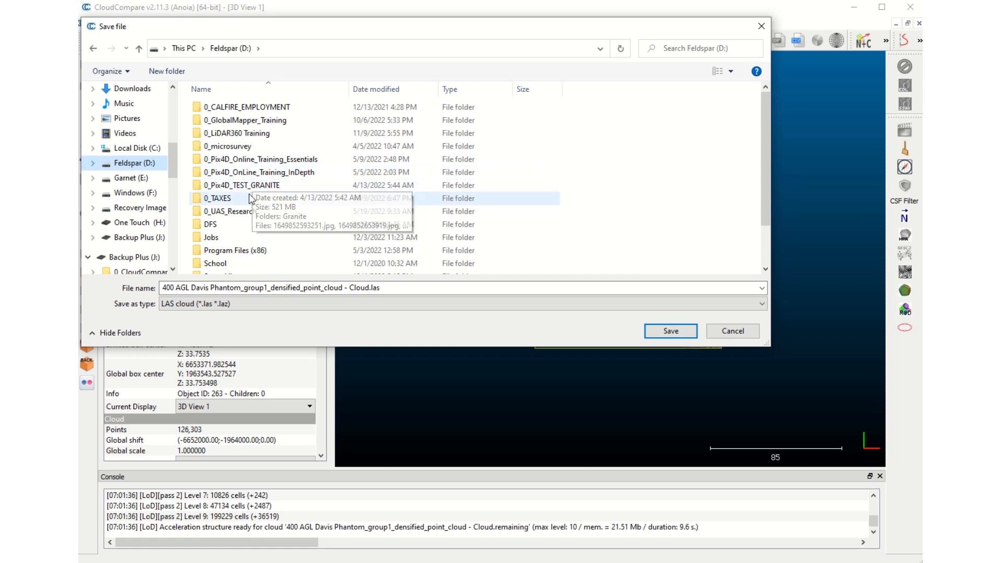
double_click(211, 238)
scroll(275, 211, "down", 4)
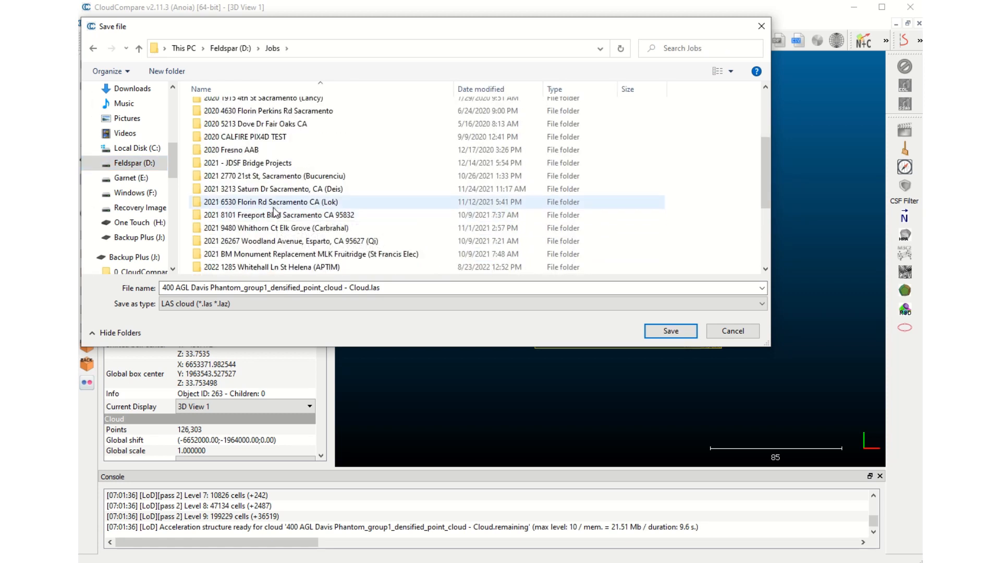
scroll(275, 211, "down", 2)
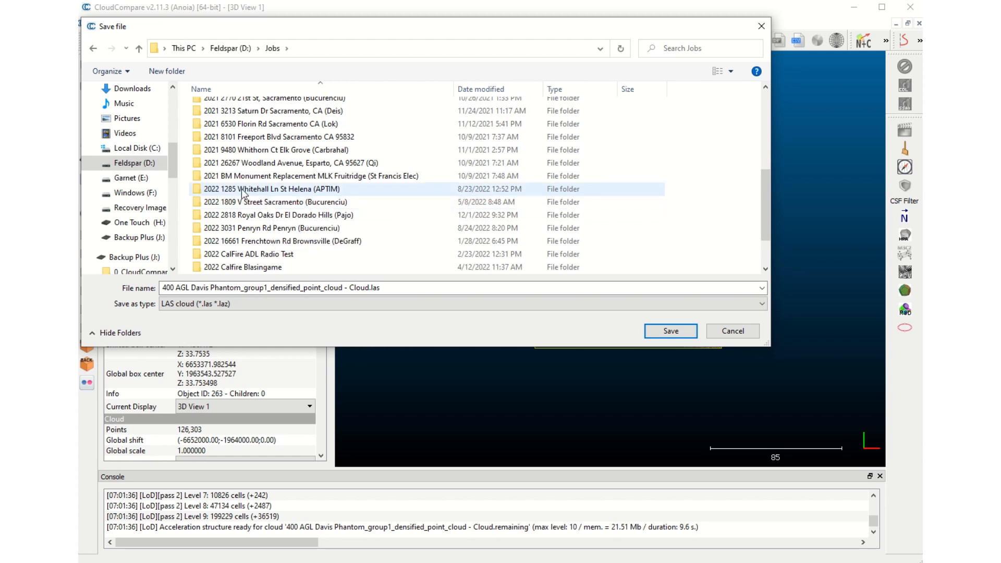
scroll(239, 198, "down", 2)
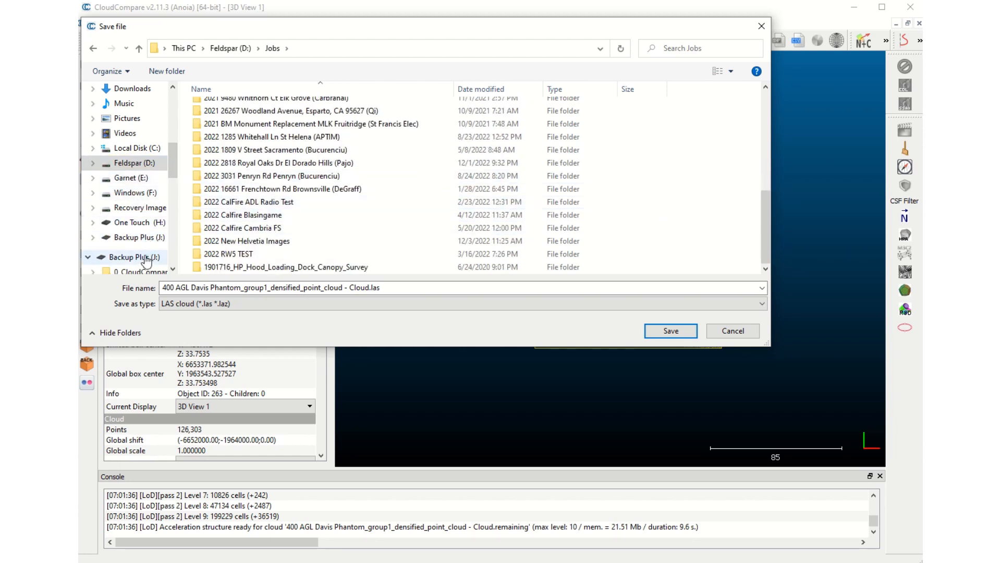
left_click(146, 258)
Create a folder named CloudCompare inside 2022 - CalFire Davis UAS on the One Touch (H:) drive and open it as the save location
left_click(135, 222)
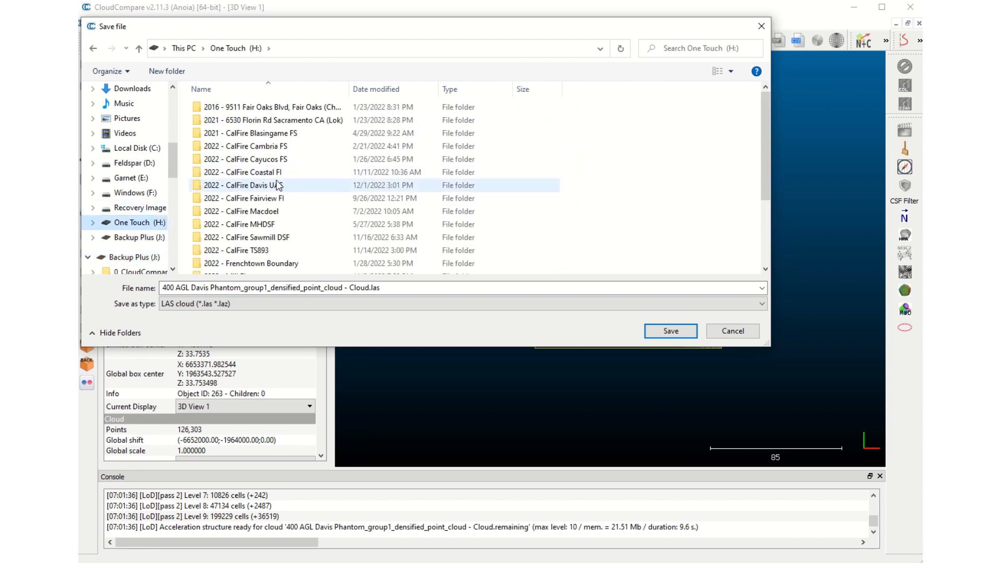
double_click(254, 188)
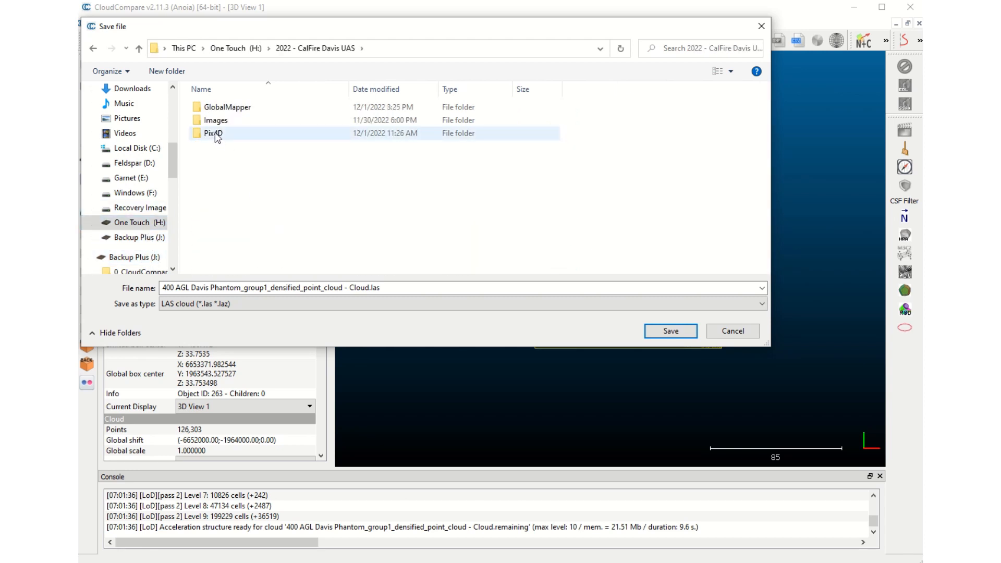
right_click(246, 183)
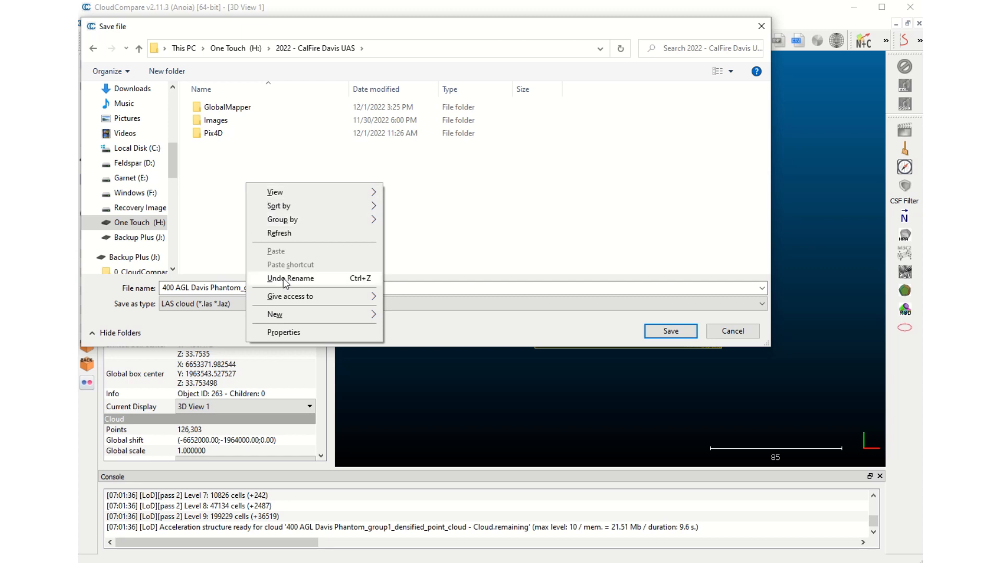
mouse_move(299, 314)
left_click(423, 320)
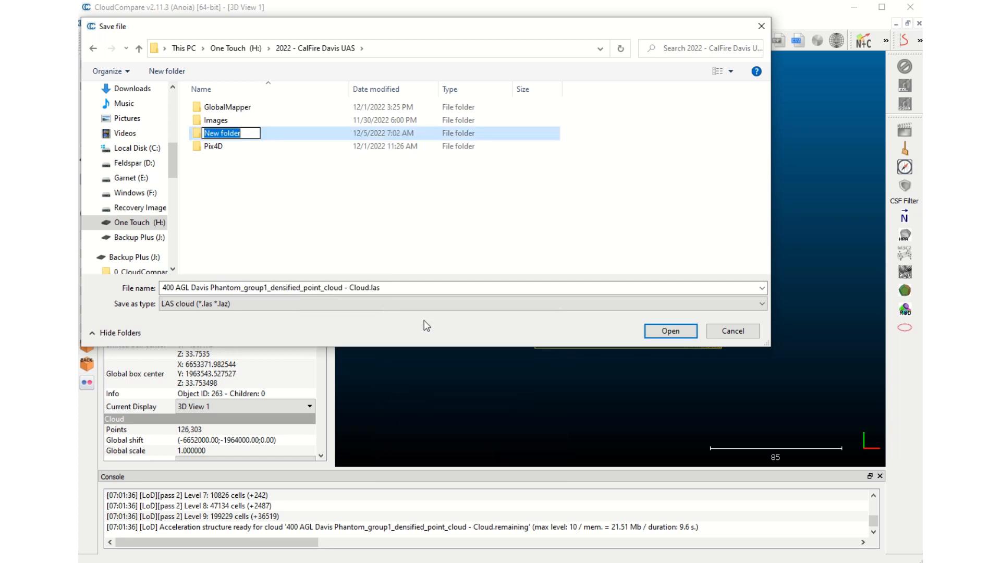
type("C")
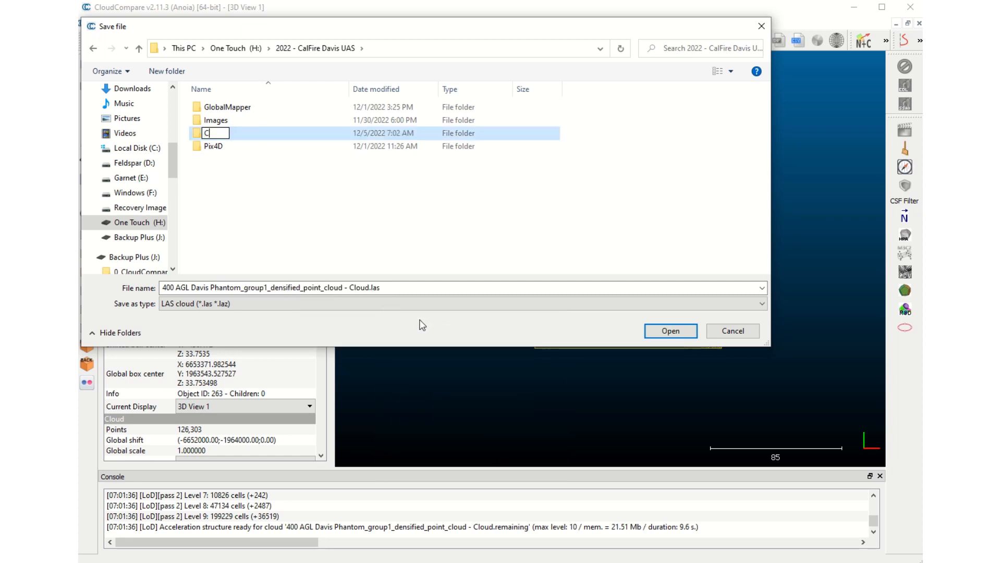
type("loudCompare")
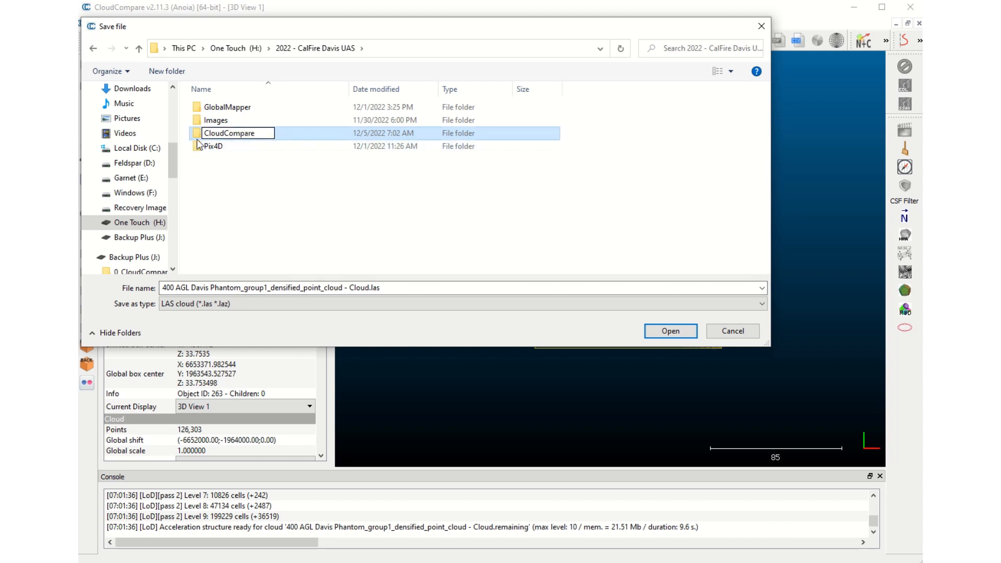
key("Return")
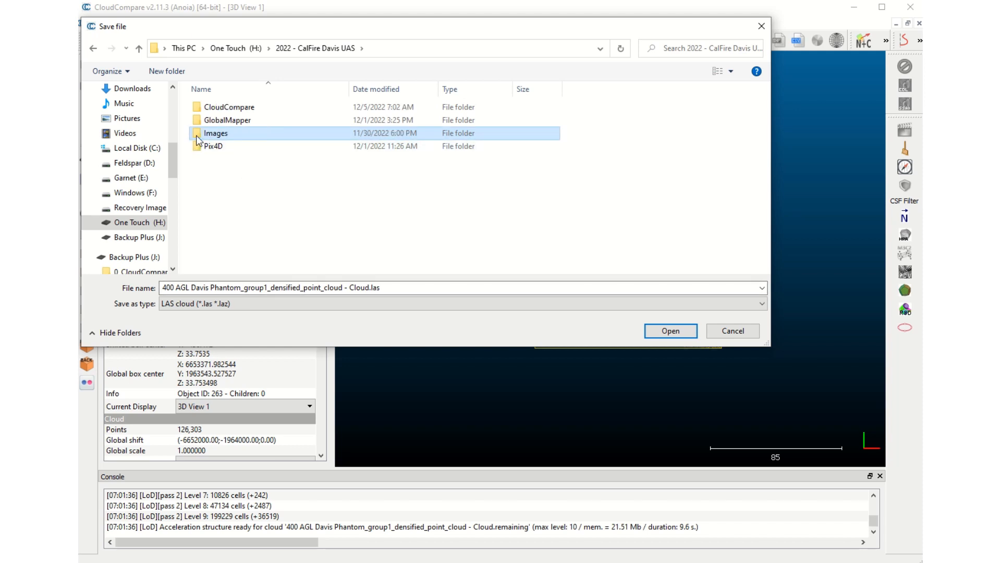
double_click(199, 108)
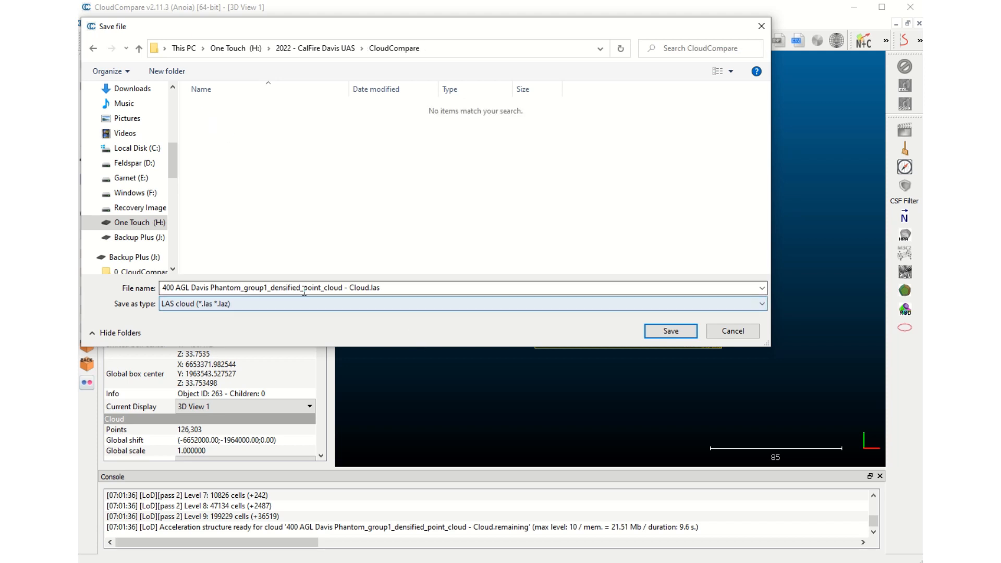
Save the log pile cloud as a LAS file under its suggested name, using the original resolution (0.001, 0.001, 0.001)
left_click(667, 332)
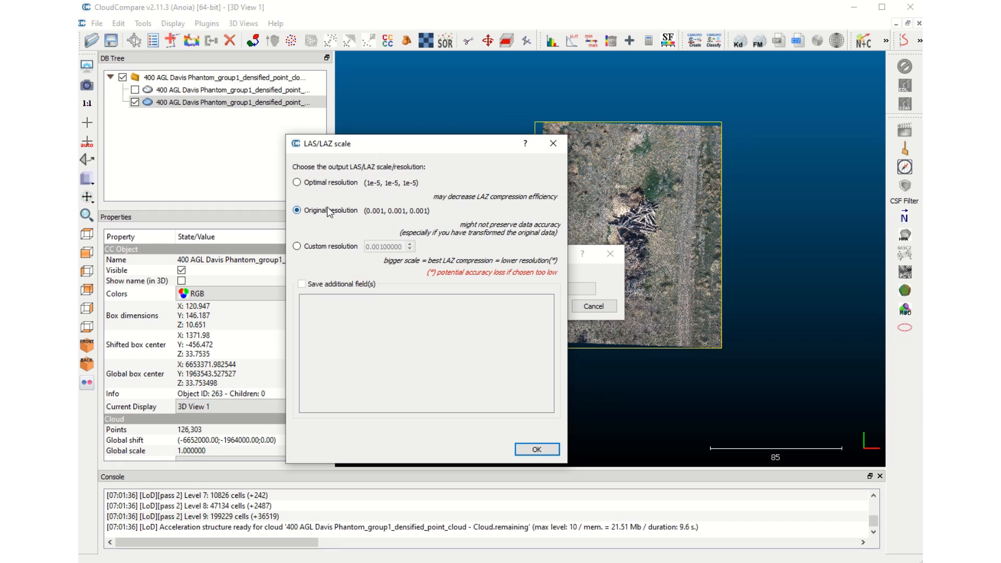
left_click(538, 449)
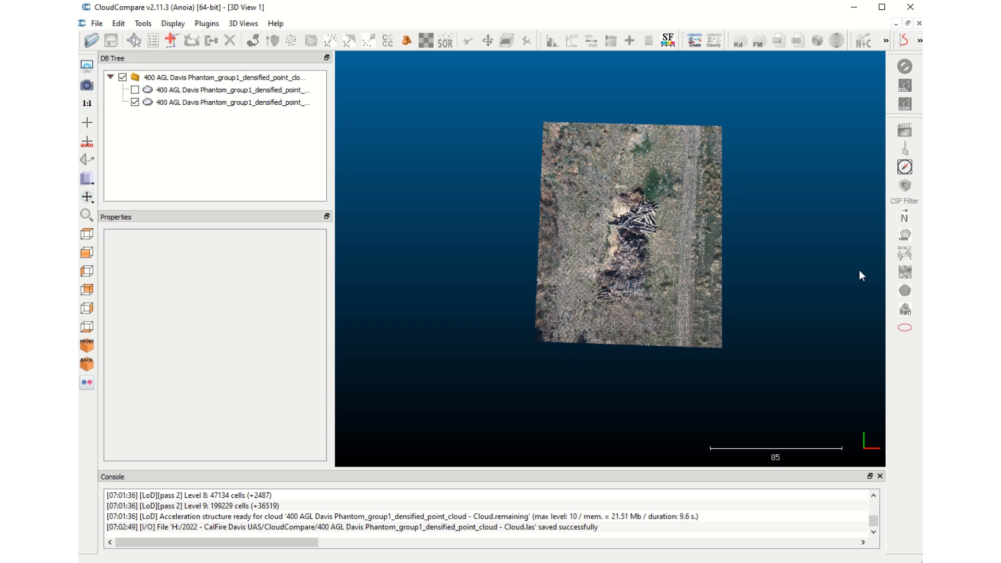
Run the CSF ground filter on the log pile cloud with cloth resolution 2.0, 500 max iterations and classification threshold 0.5
left_click(180, 103)
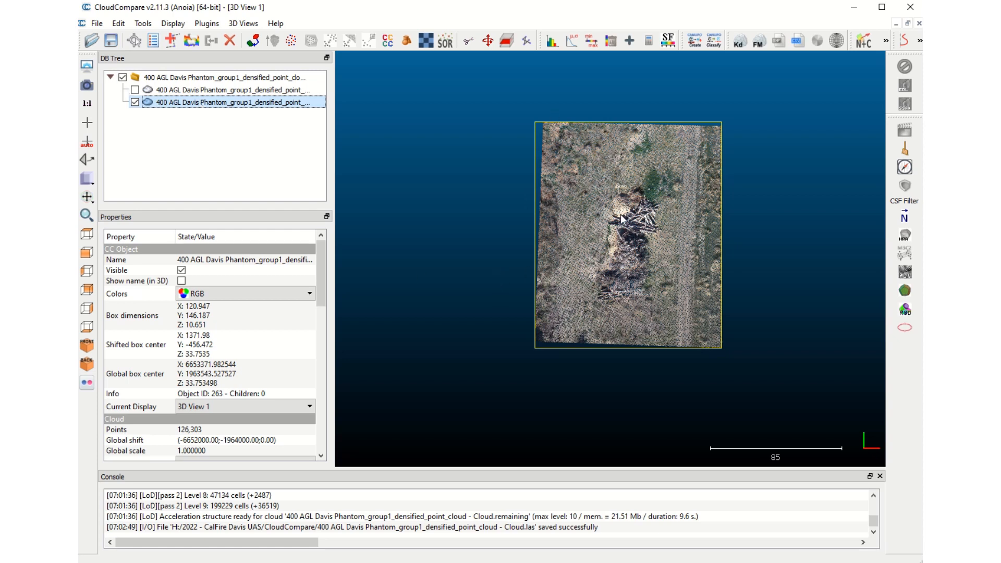
left_click(905, 206)
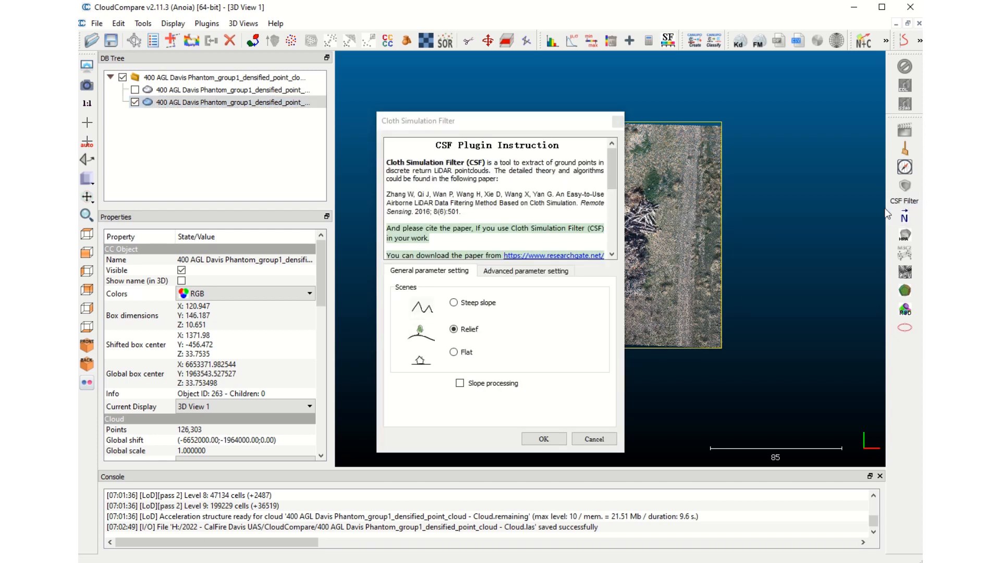
left_click(454, 353)
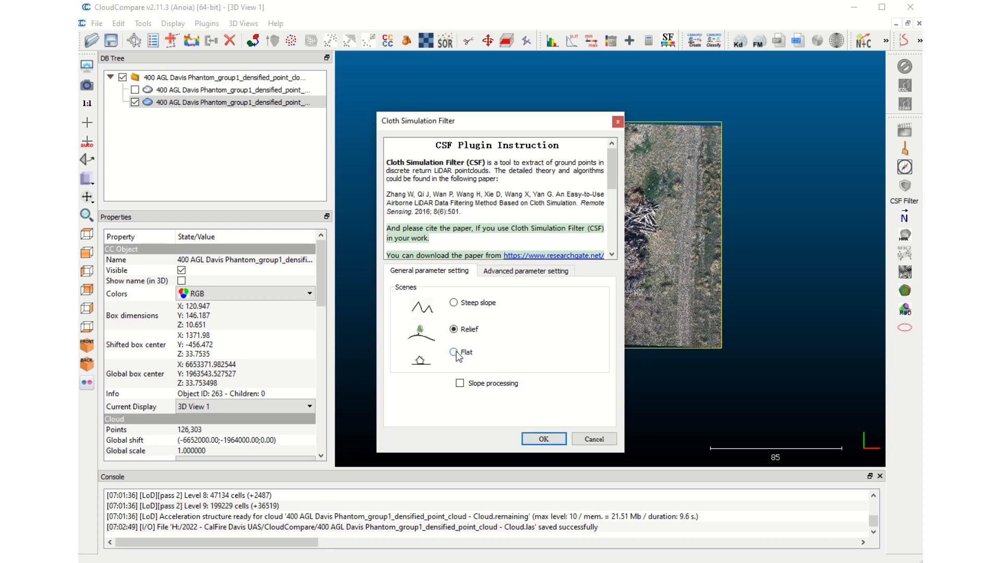
left_click(500, 272)
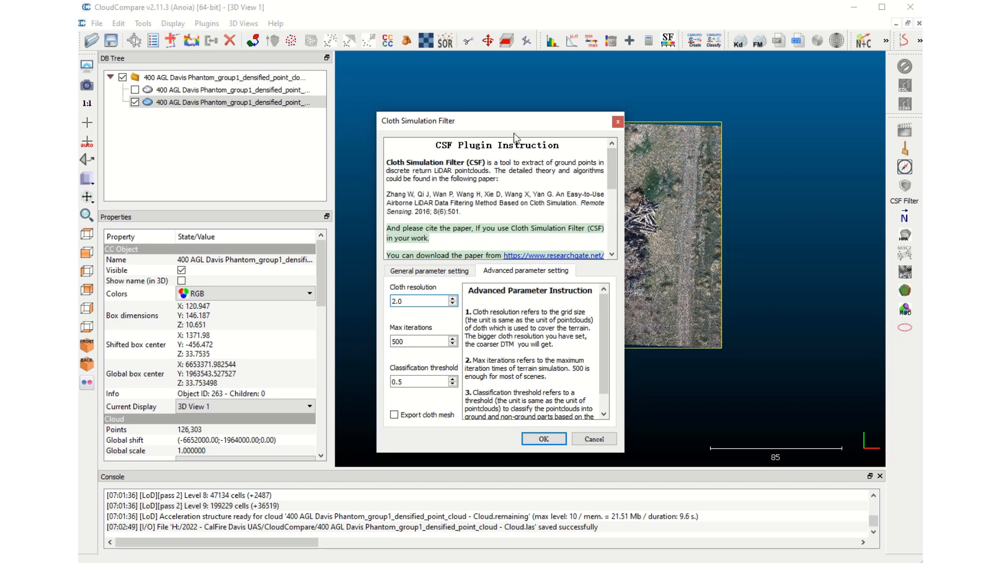
left_click_drag(514, 128, 328, 112)
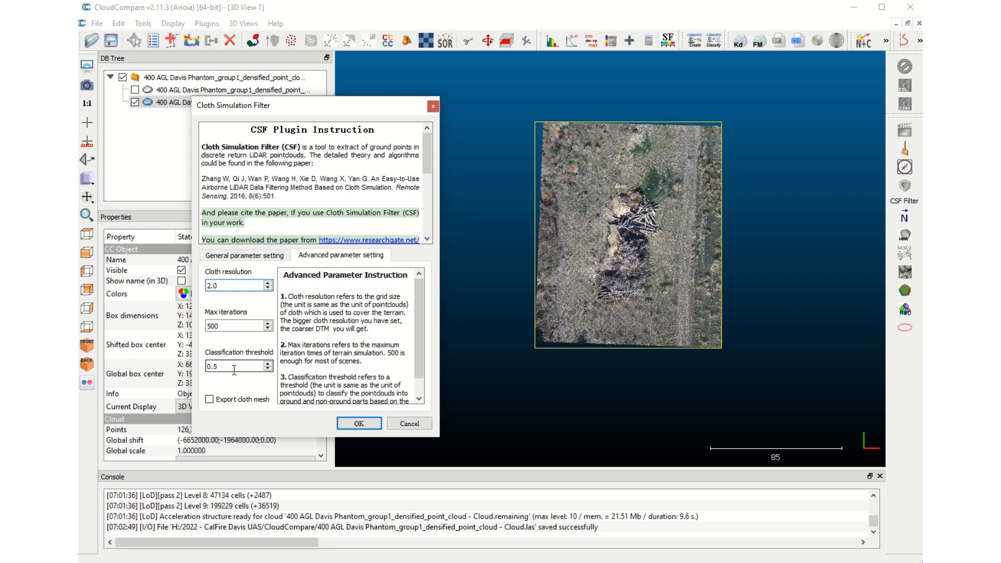
double_click(209, 286)
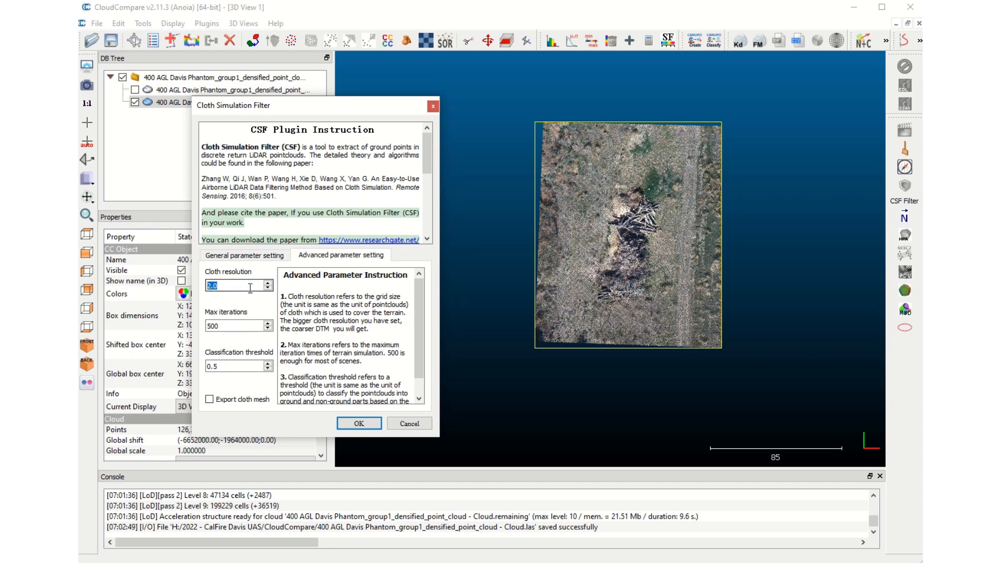
left_click(359, 423)
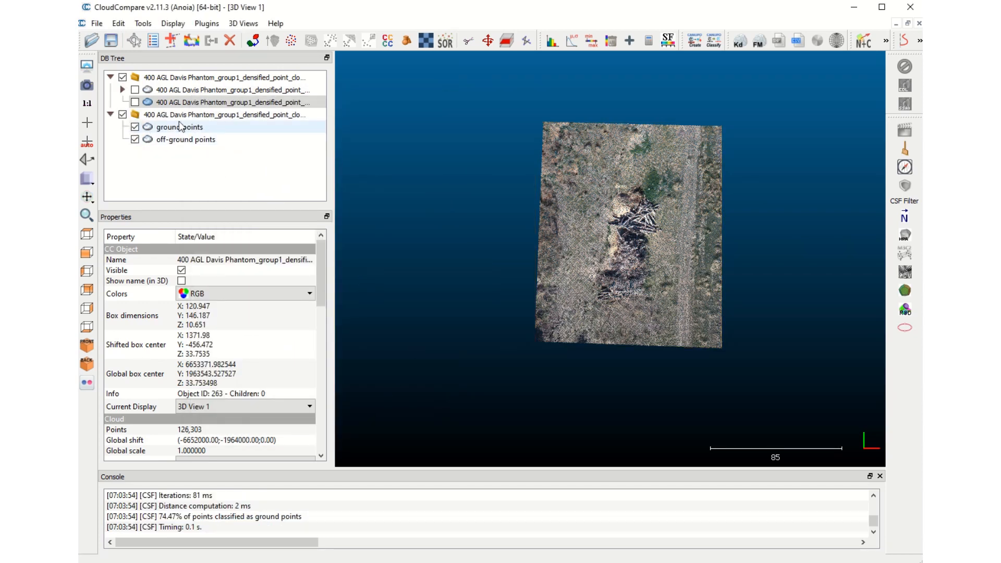
Inspect the ground points and off-ground points separately by toggling their visibility, then hide both clouds
left_click(135, 127)
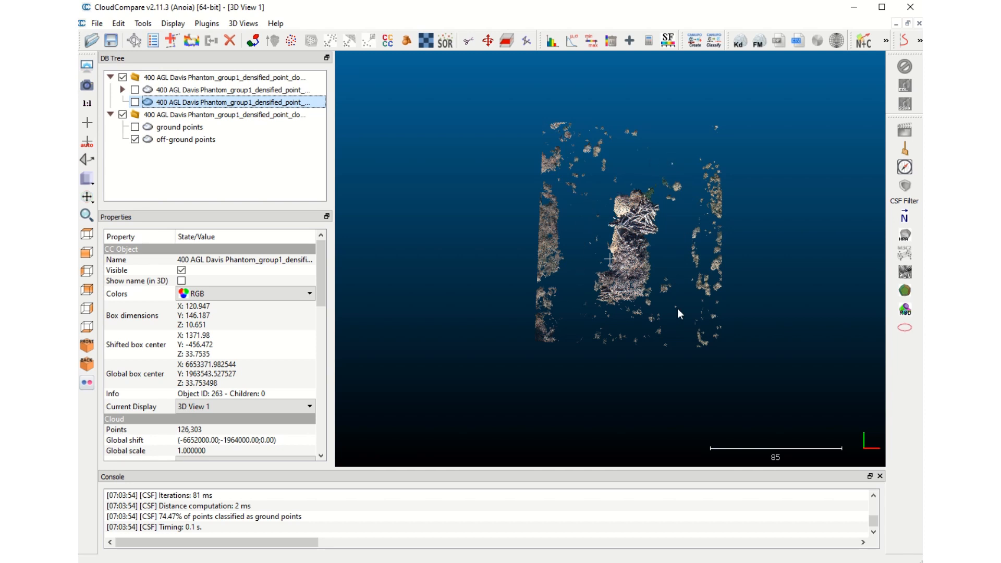
left_click(135, 126)
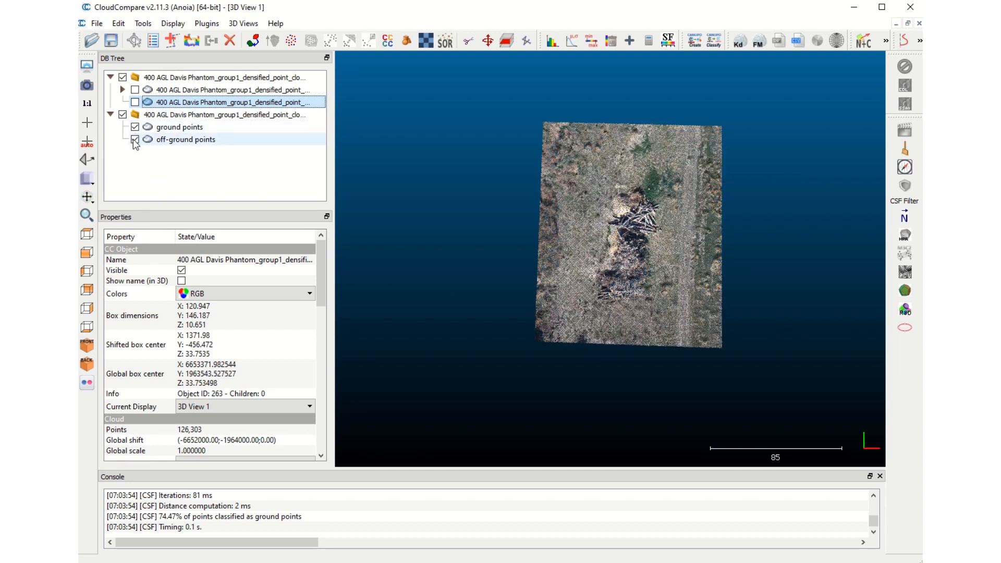
left_click(135, 140)
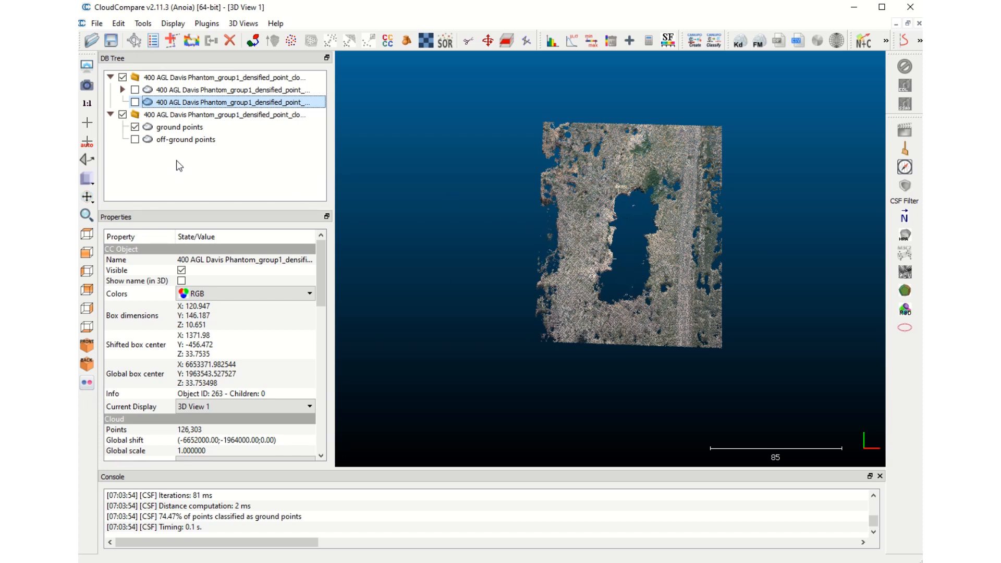
left_click(134, 127)
left_click(134, 127)
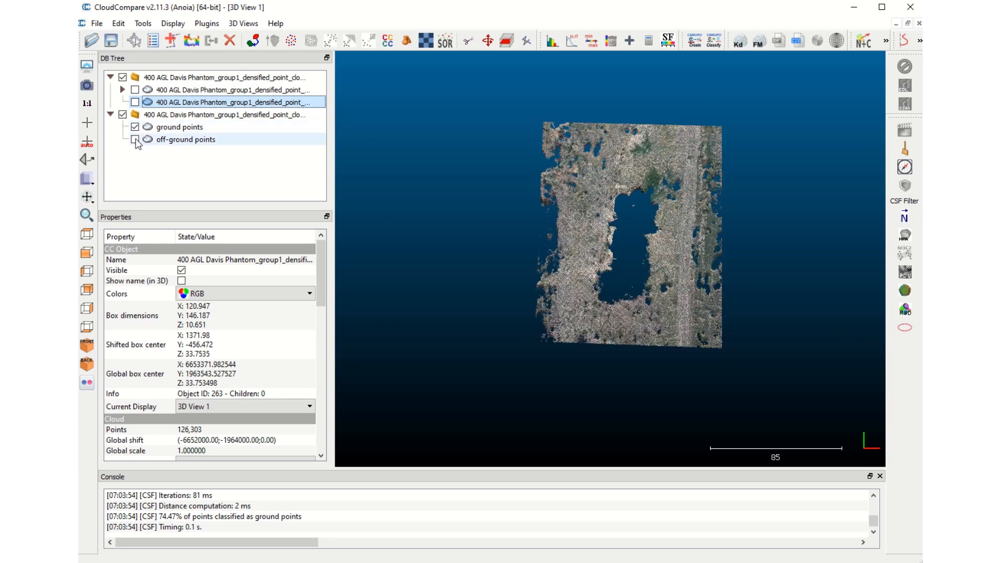
left_click(135, 139)
left_click(135, 127)
left_click(135, 139)
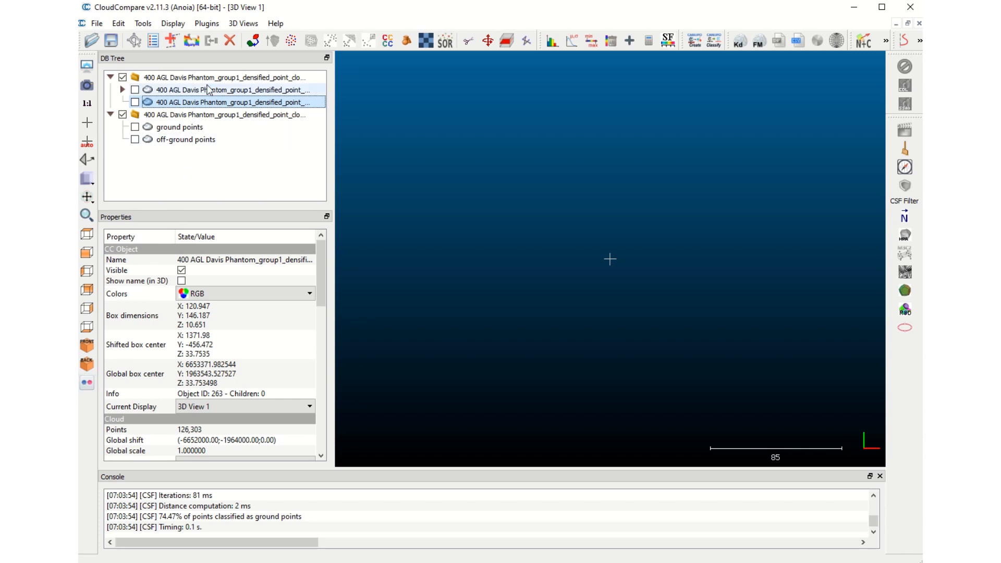
Show the ground points cloud and save it as 400 AGL ground points.las in the CloudCompare folder at original resolution
left_click(173, 129)
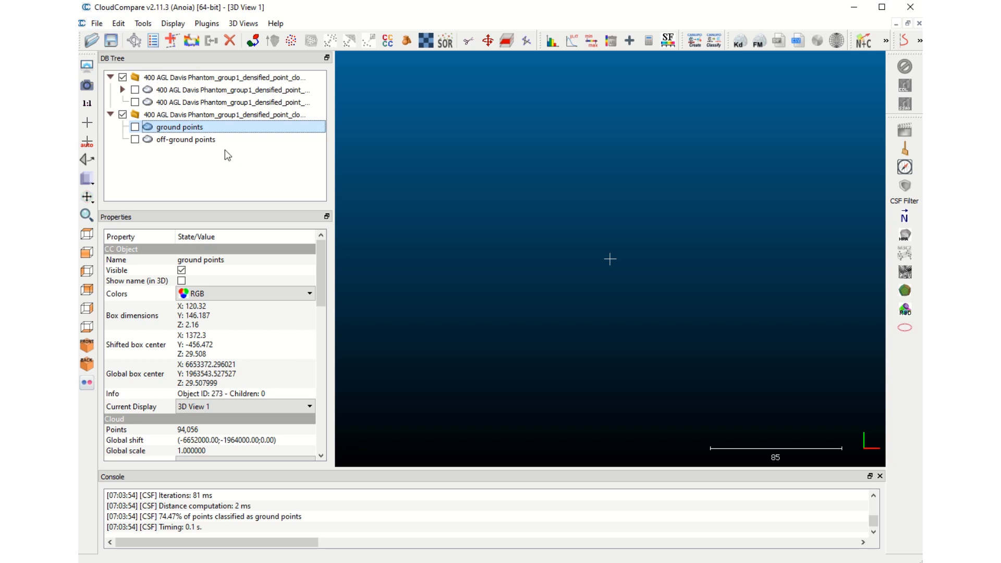
left_click(134, 127)
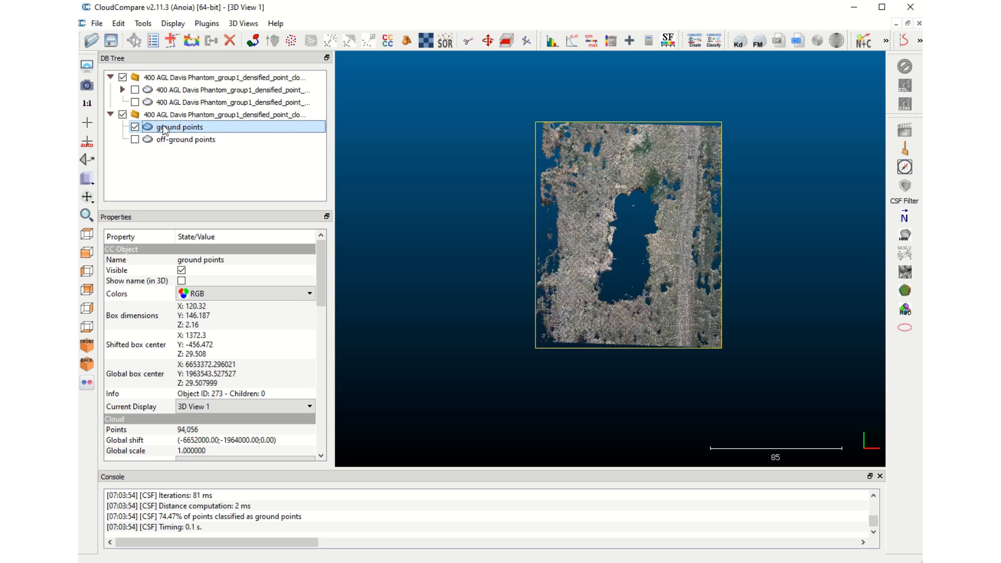
left_click(97, 24)
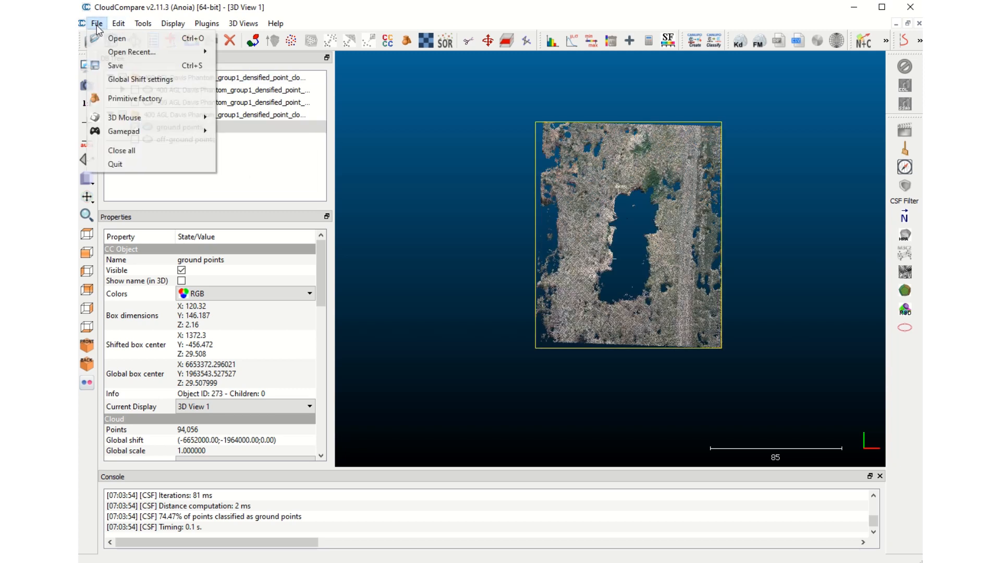
left_click(116, 65)
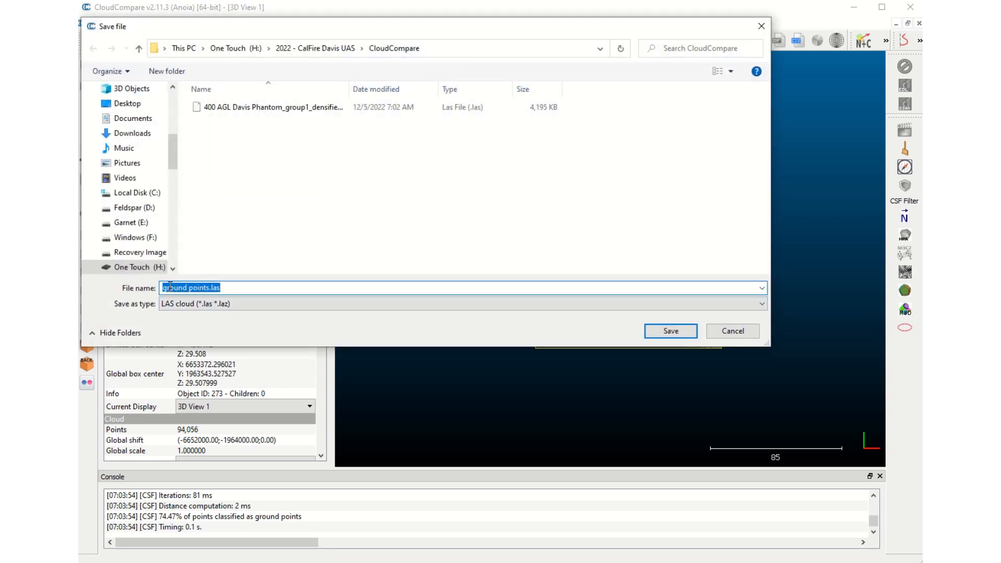
left_click(164, 287)
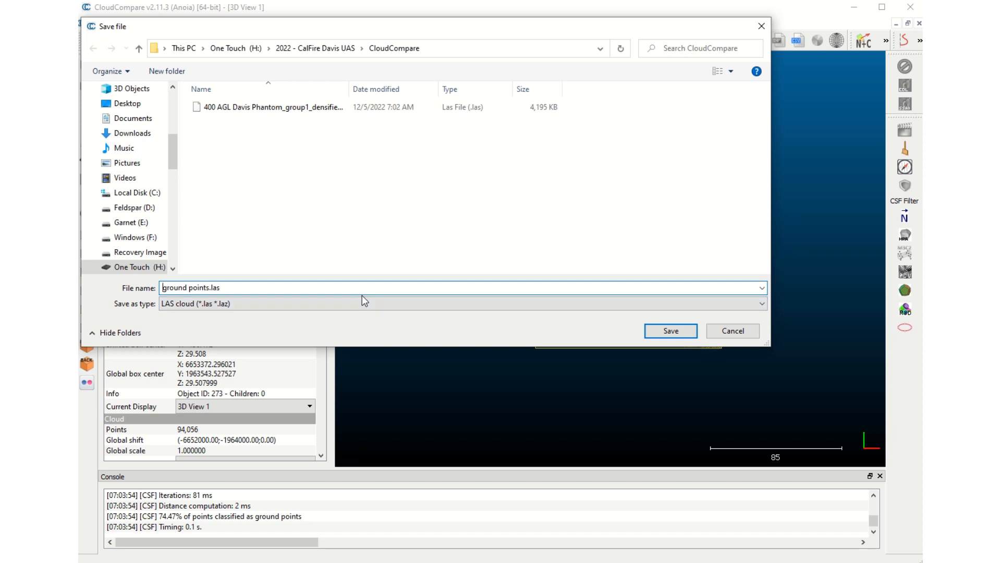
type("400 AGL")
left_click(663, 333)
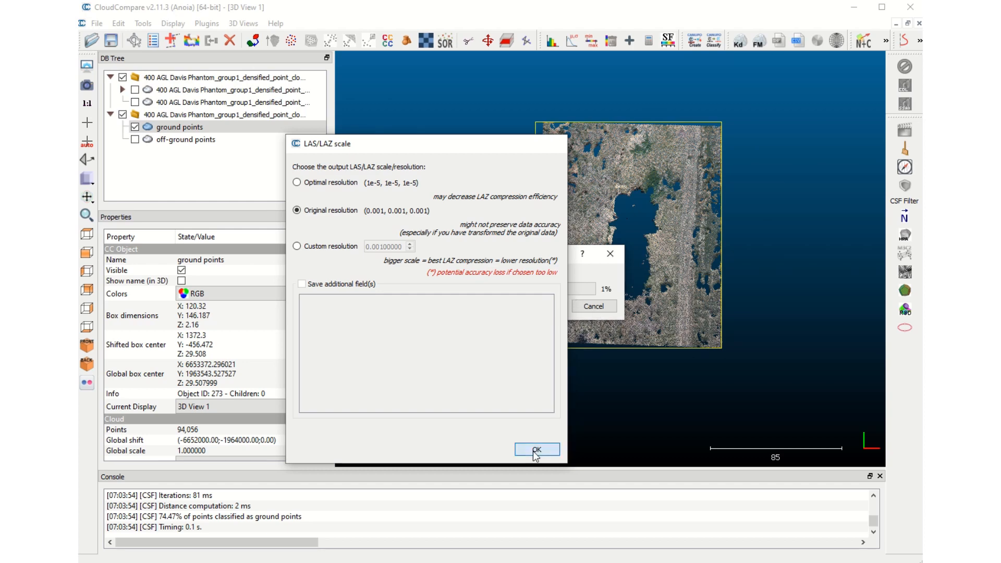
left_click(535, 450)
Show only the off-ground points cloud and save it as 400 AGL off-ground points.las at original resolution
left_click(135, 127)
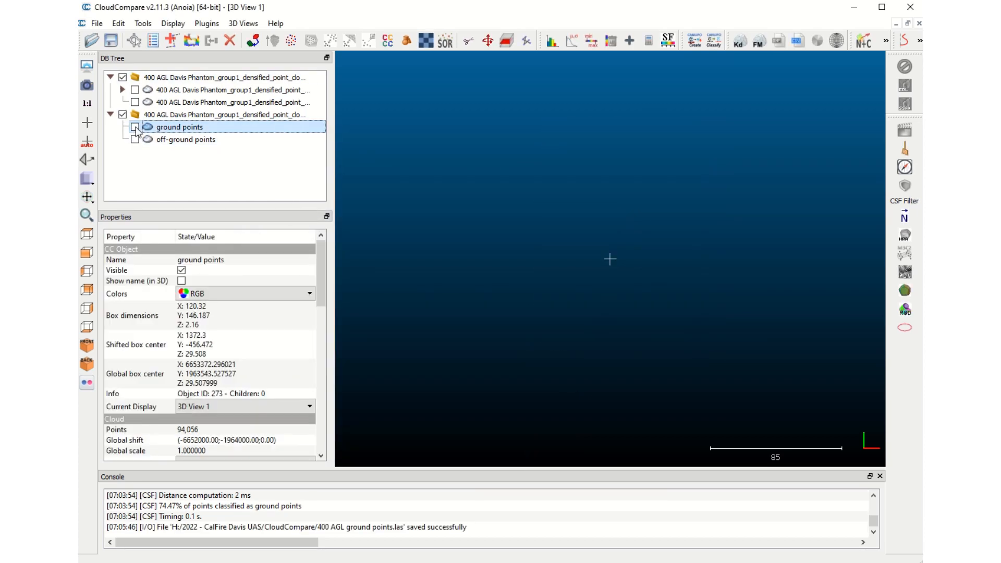
left_click(147, 139)
left_click(135, 140)
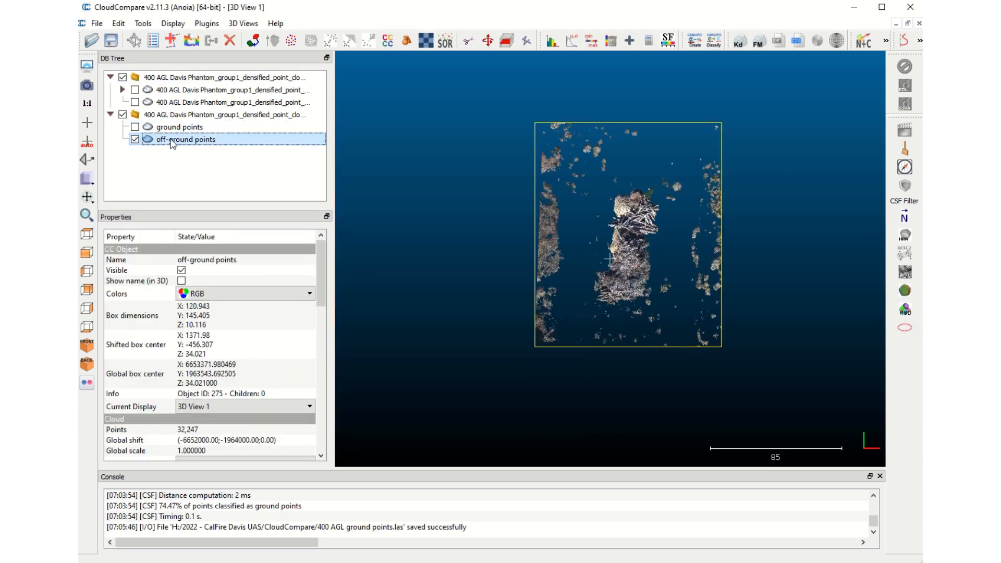
left_click(96, 23)
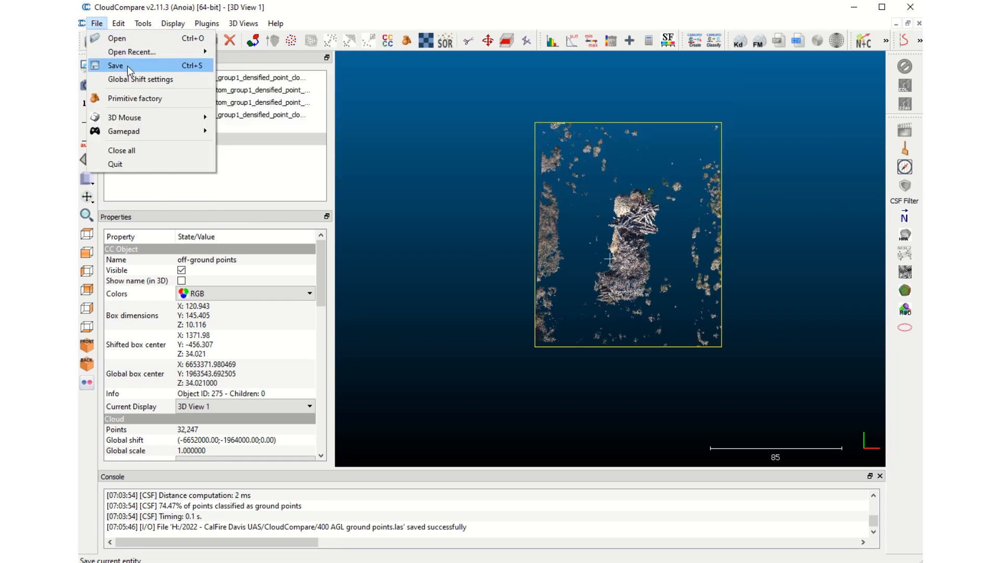
left_click(133, 68)
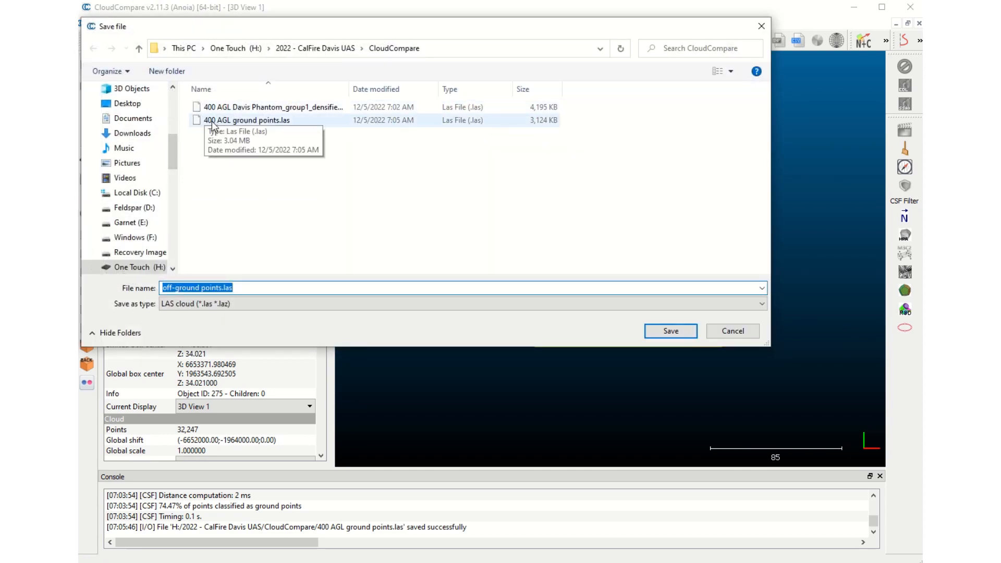
left_click(164, 287)
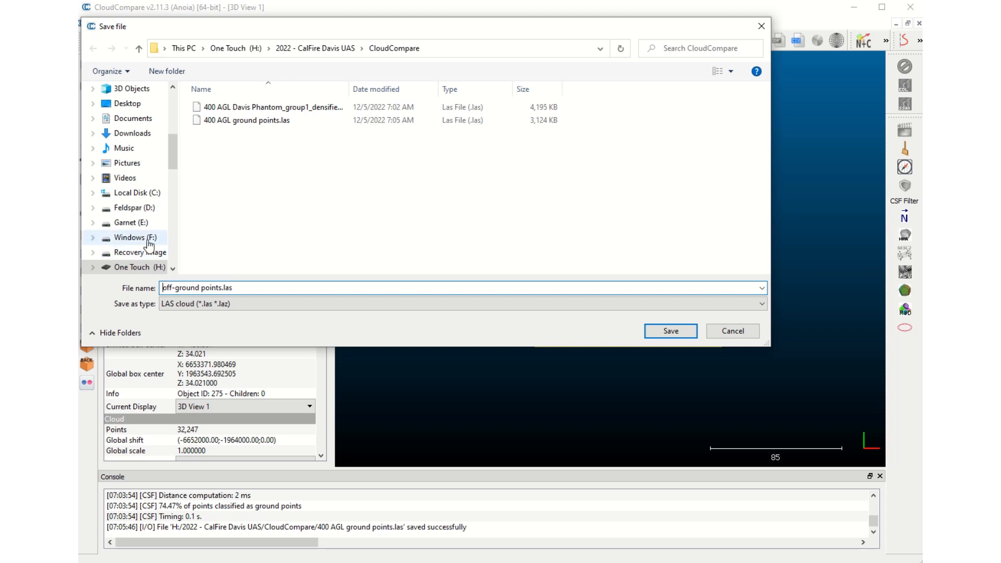
type("400 AGL")
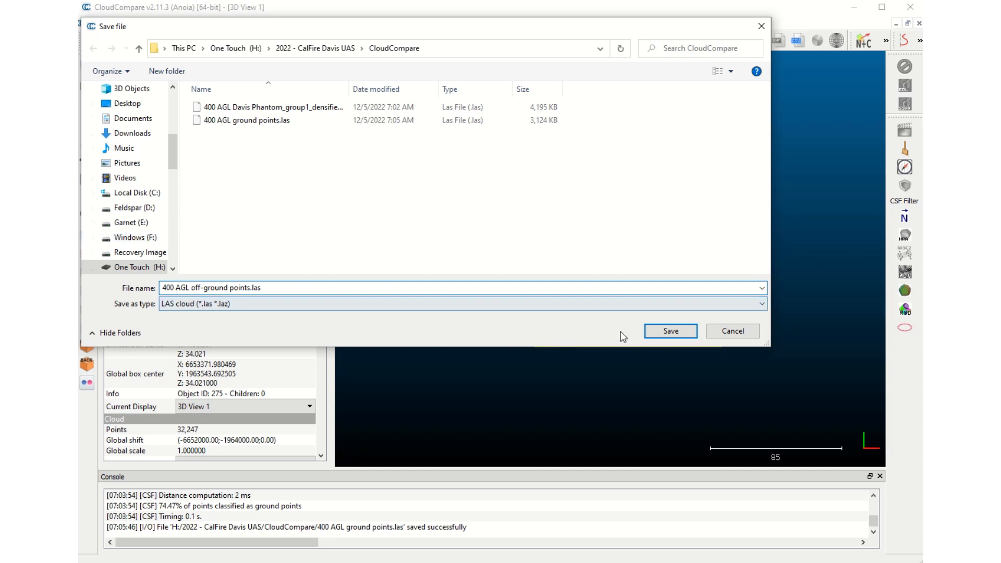
left_click(663, 332)
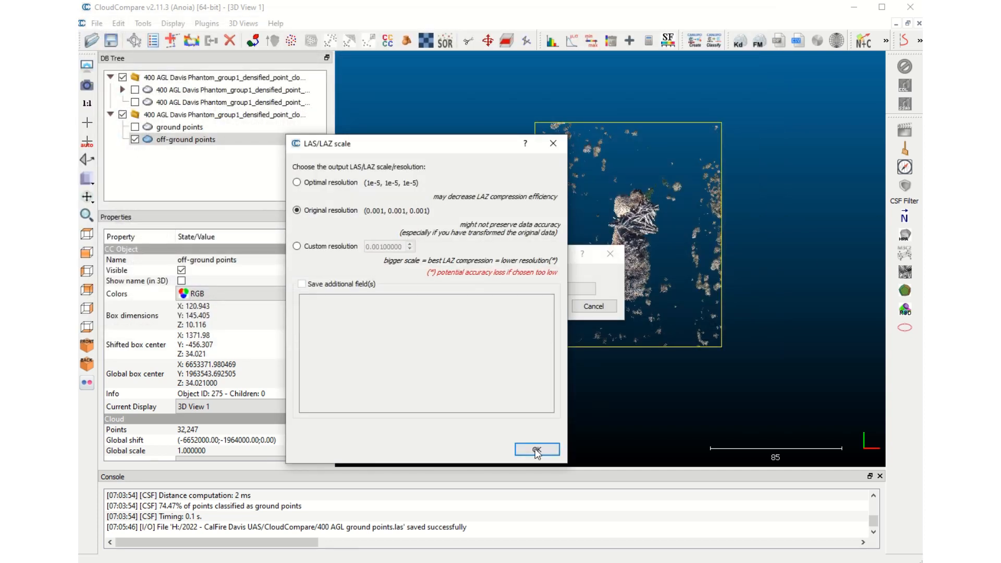
left_click(535, 450)
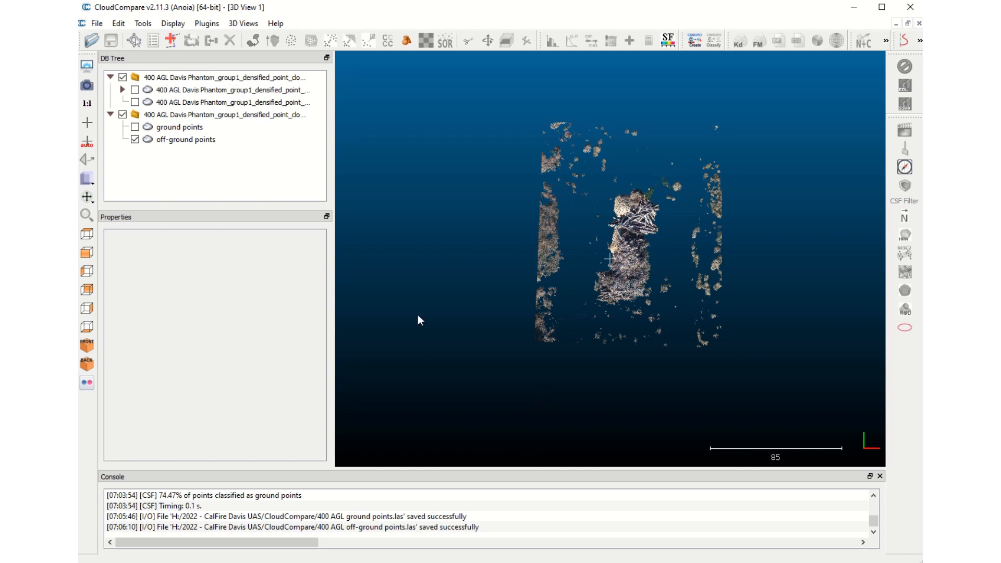
Toggle the ground points' visibility to compare them with the off-ground points
left_click(134, 127)
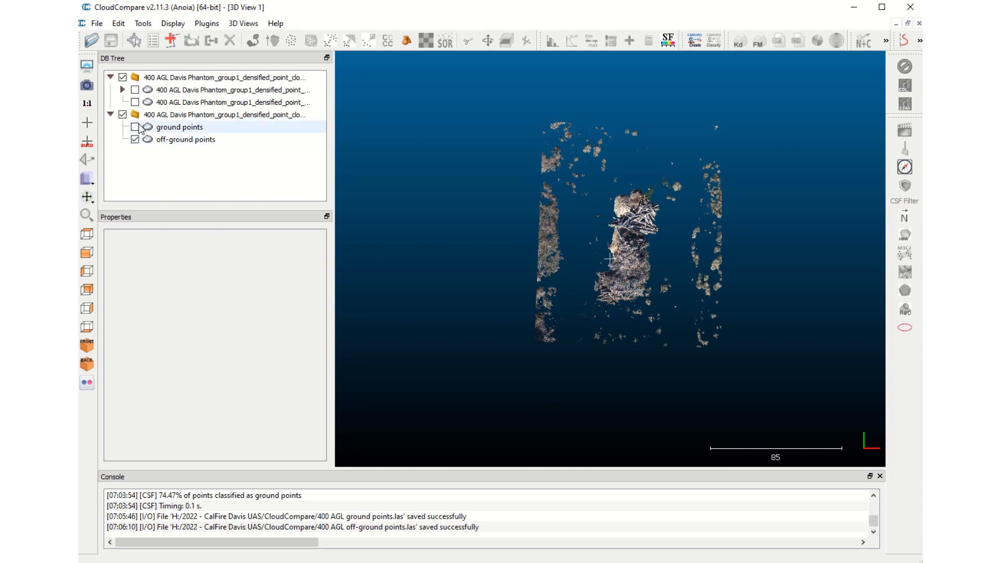